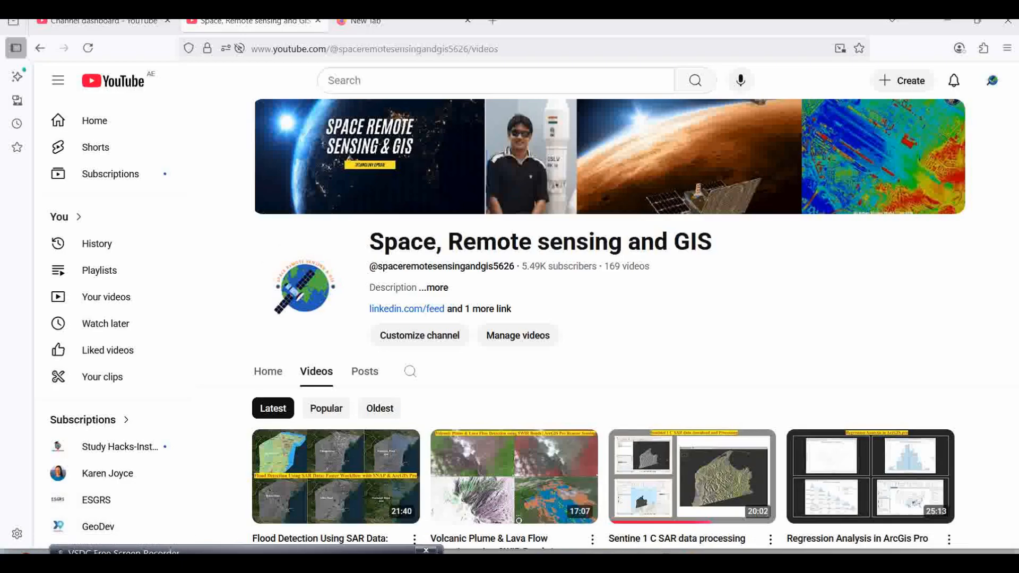
# Switch to Chrome and run a Google search for Bhunidhi.
pyautogui.click(663, 561)
pyautogui.click(333, 268)
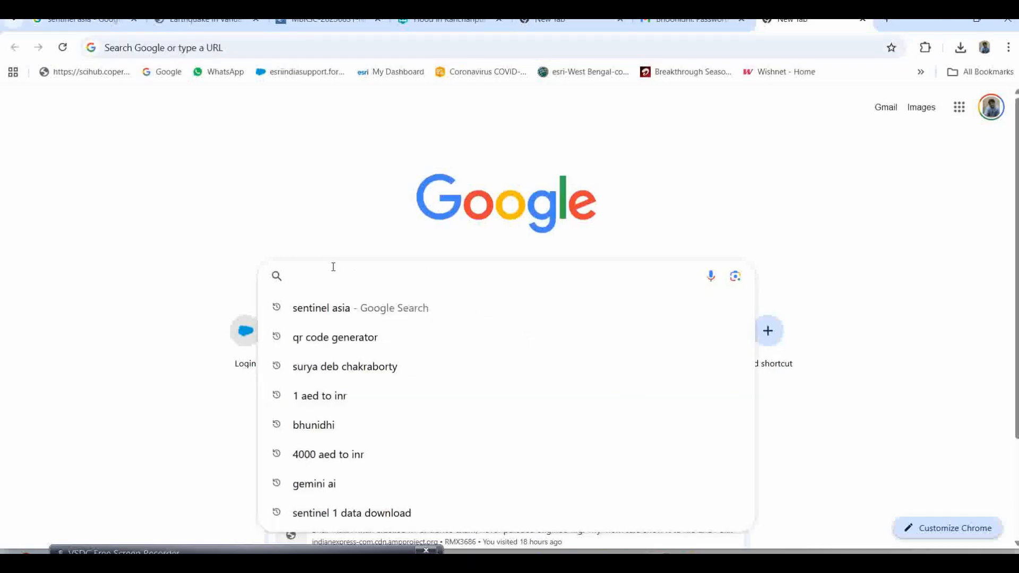
pyautogui.write('buni')
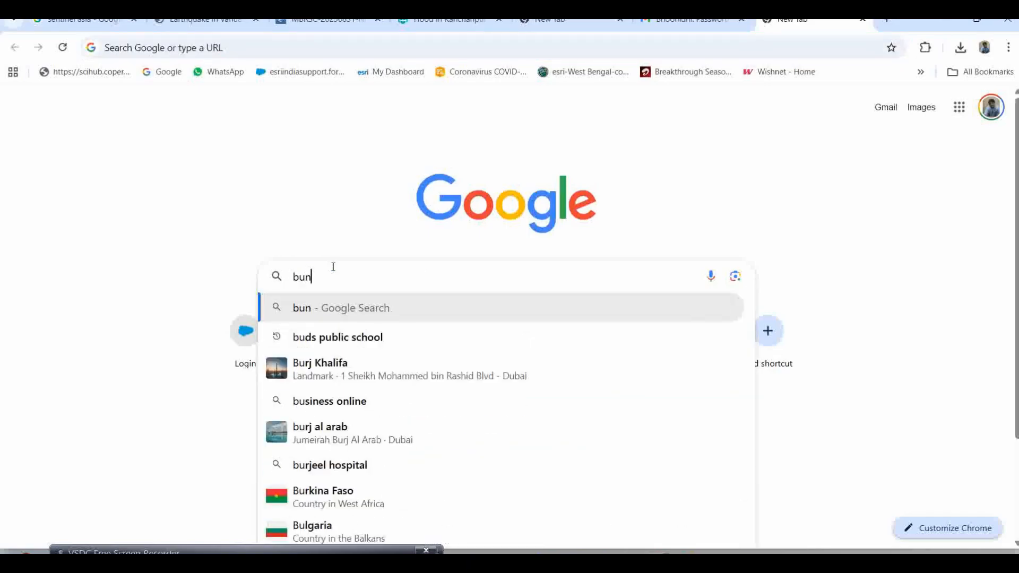
pyautogui.press('BackSpace')
pyautogui.press('BackSpace')
pyautogui.press('BackSpace')
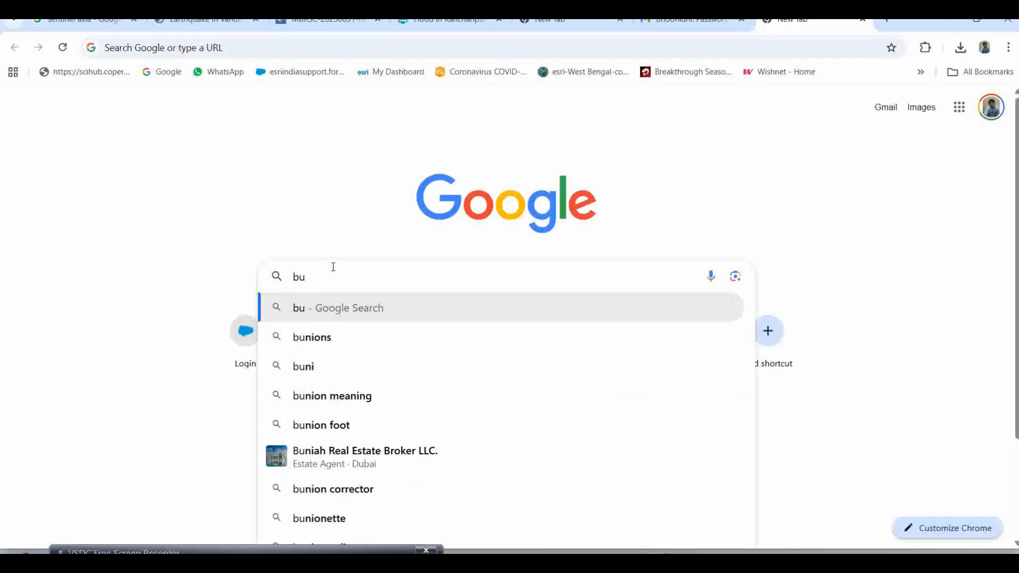
pyautogui.write('hunidhi')
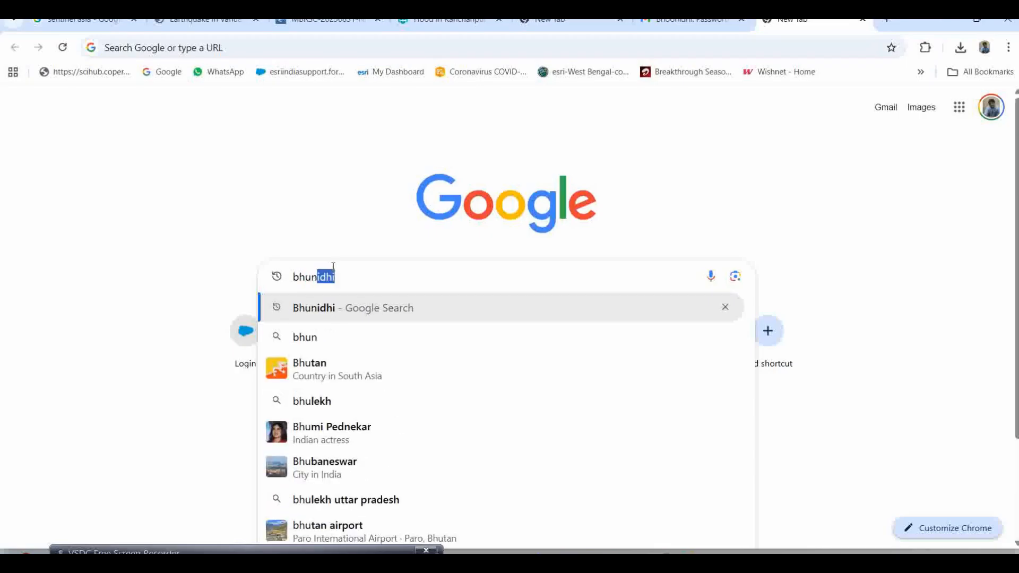
pyautogui.click(322, 313)
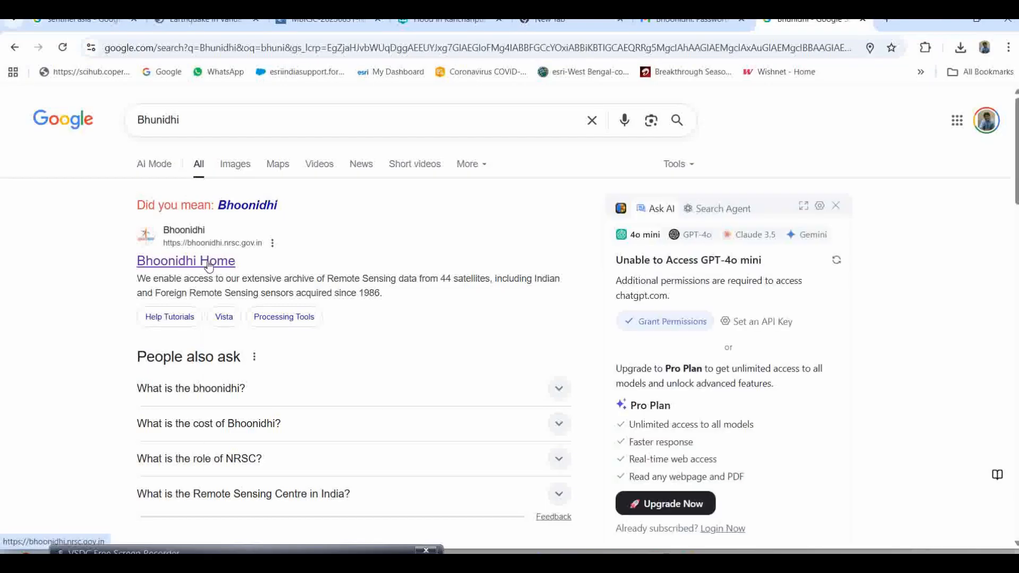
# Open the Bhoonidhi Home result in a separate tab and reload bhoonidhi.nrsc.gov.in.
pyautogui.rightClick(210, 262)
pyautogui.click(280, 278)
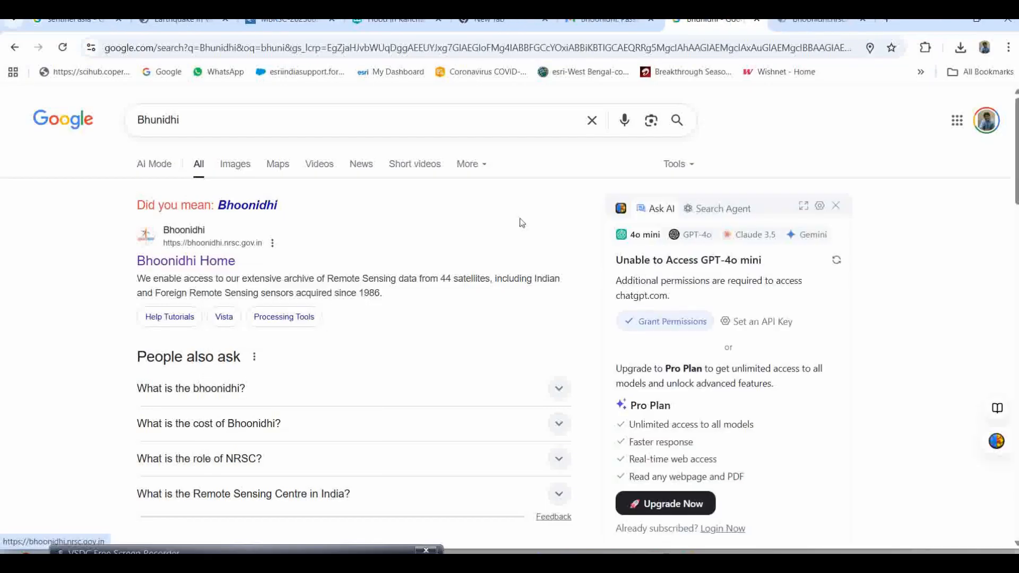
pyautogui.click(817, 24)
pyautogui.click(734, 50)
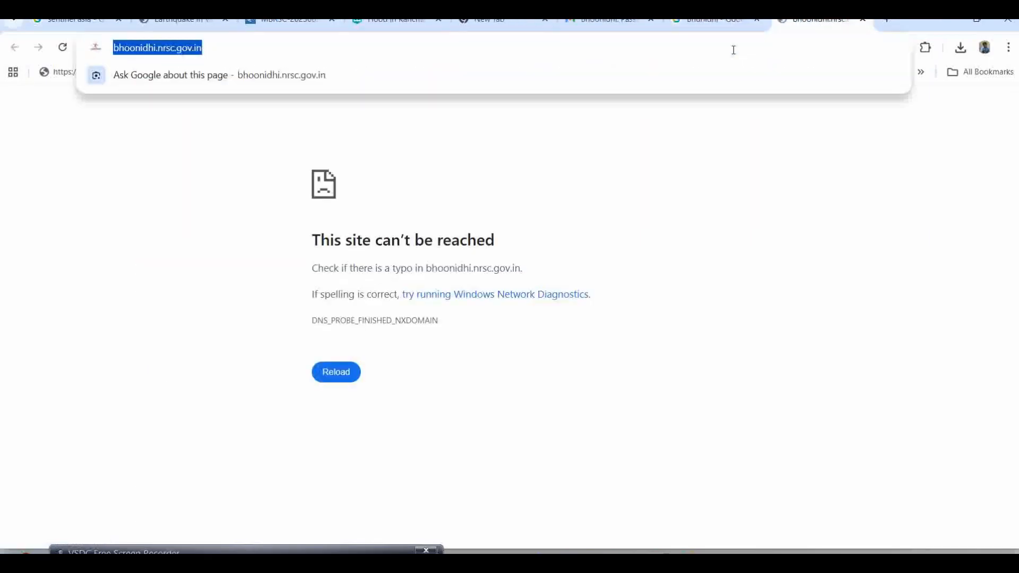
pyautogui.press('Return')
pyautogui.click(734, 50)
pyautogui.press('Return')
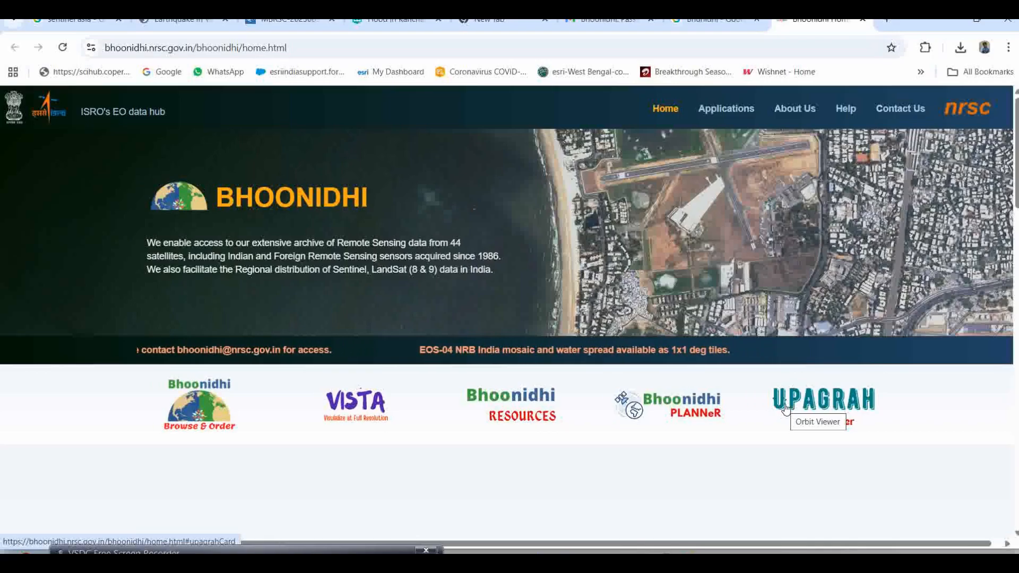
# Open Bhoonidhi Browse & Order past its release notice and choose to define the area of interest by location.
pyautogui.click(190, 415)
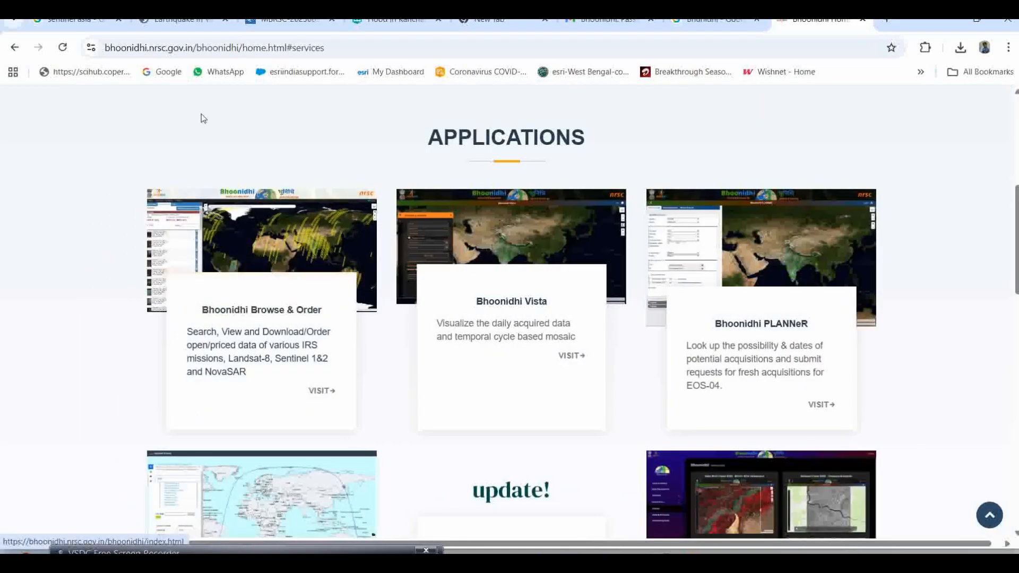
pyautogui.scroll(1, 77, 180)
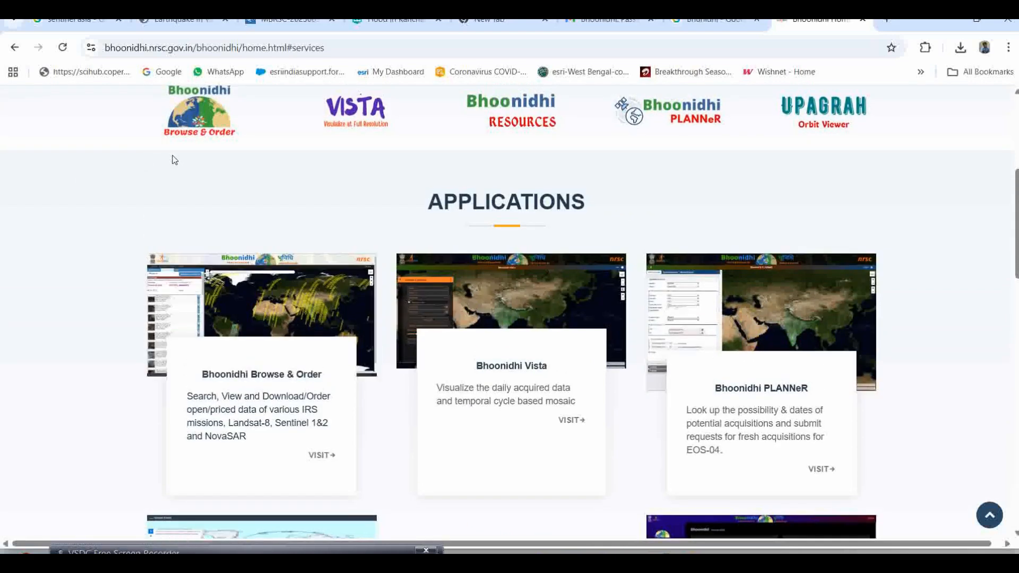
pyautogui.click(267, 384)
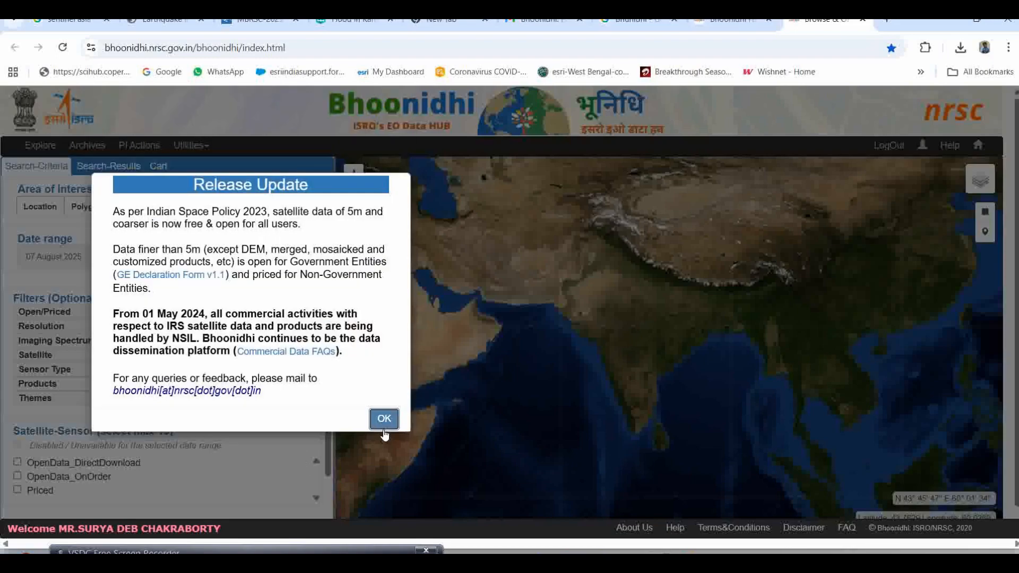
pyautogui.click(384, 419)
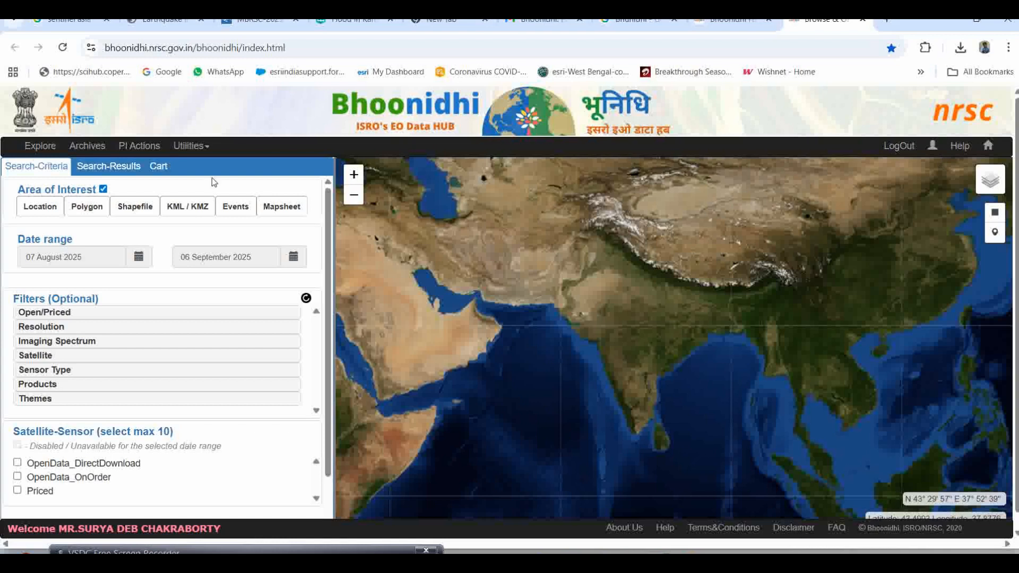
pyautogui.click(36, 213)
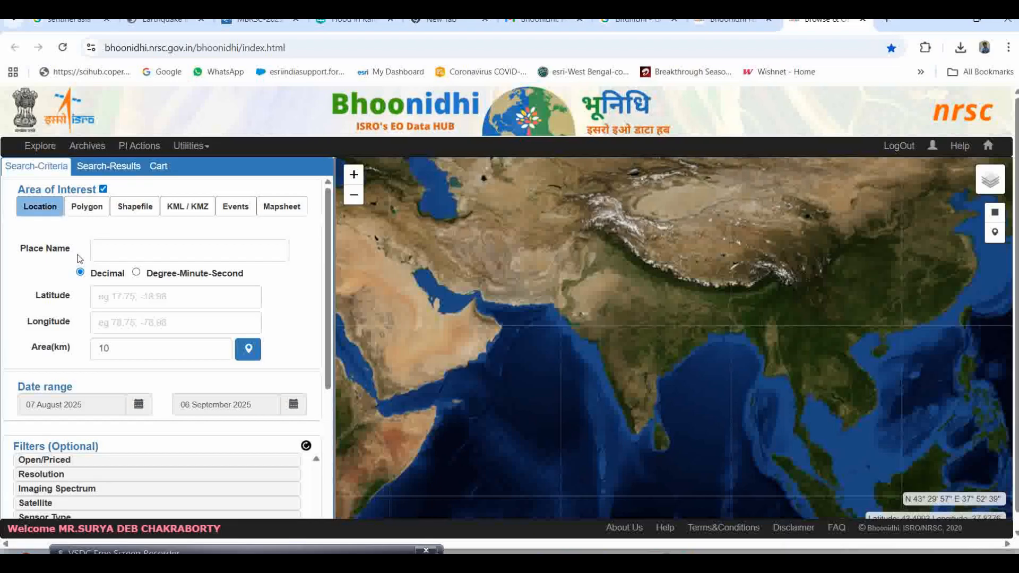
# Try to find New Delhi as the place name for the area of interest.
pyautogui.click(115, 251)
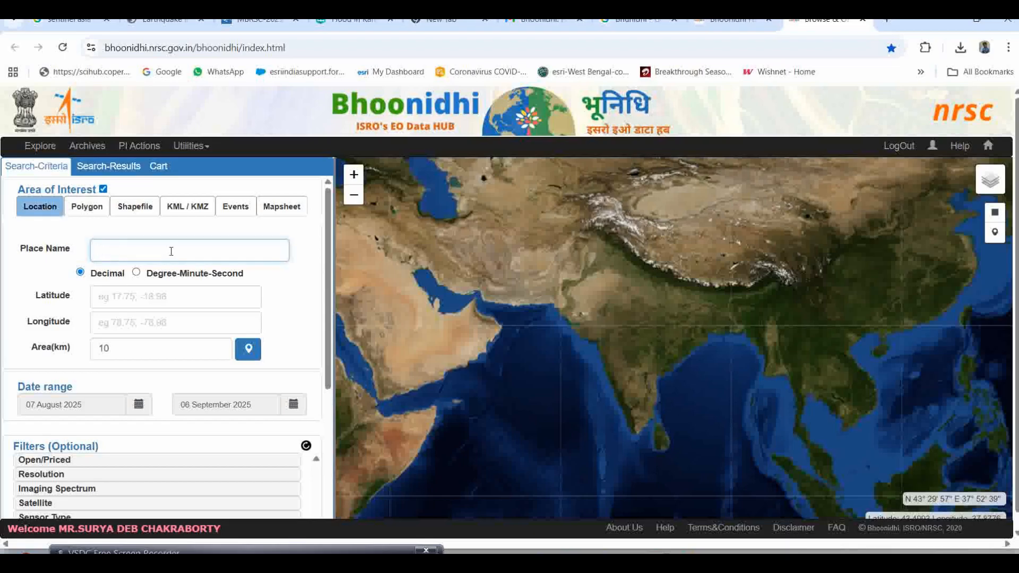
pyautogui.write('New')
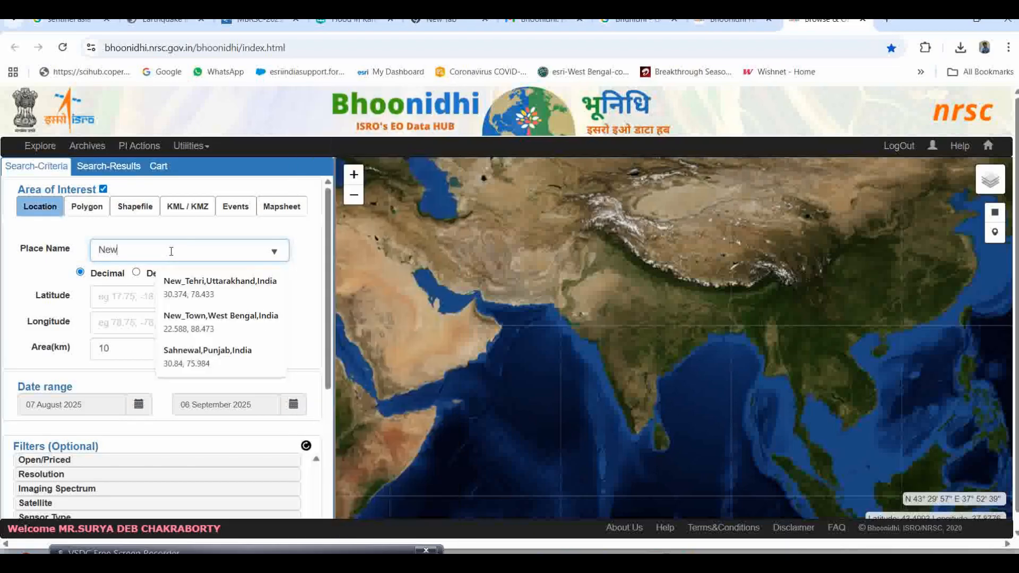
pyautogui.write(' k')
pyautogui.press('BackSpace')
pyautogui.write('Delhi')
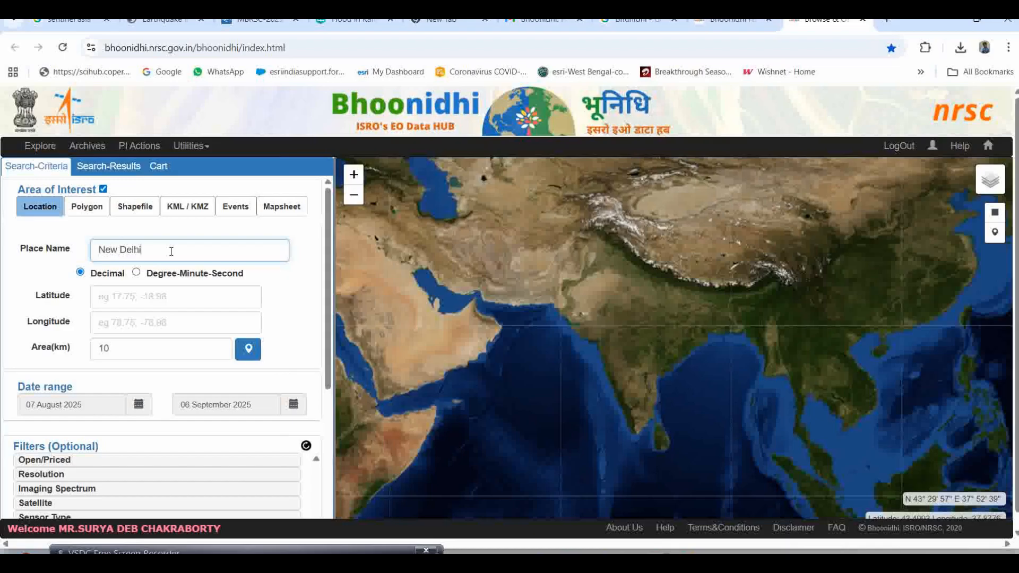
pyautogui.press('BackSpace')
pyautogui.press('BackSpace')
pyautogui.press('BackSpace')
pyautogui.press('BackSpace')
pyautogui.press('BackSpace')
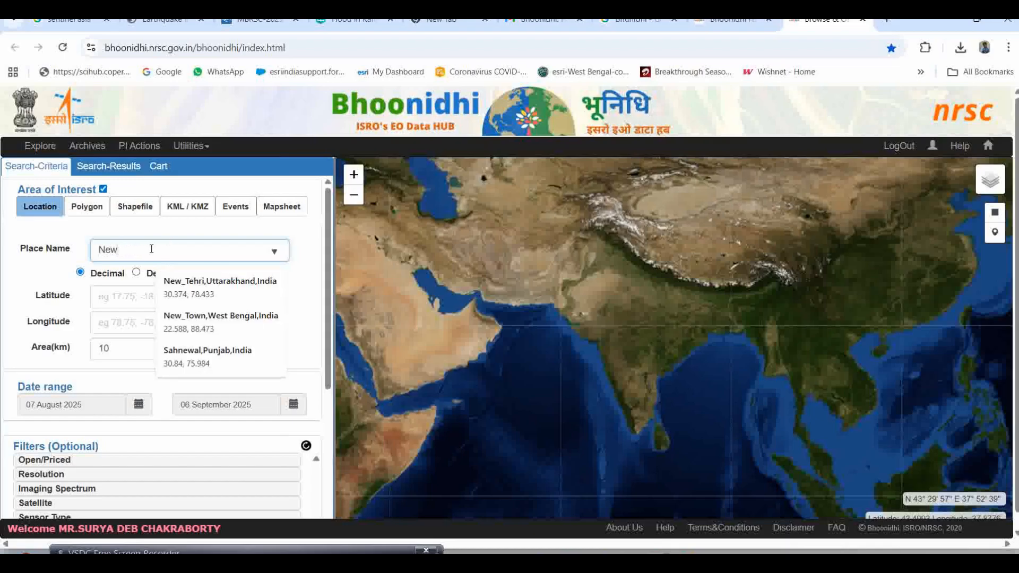
pyautogui.write('De')
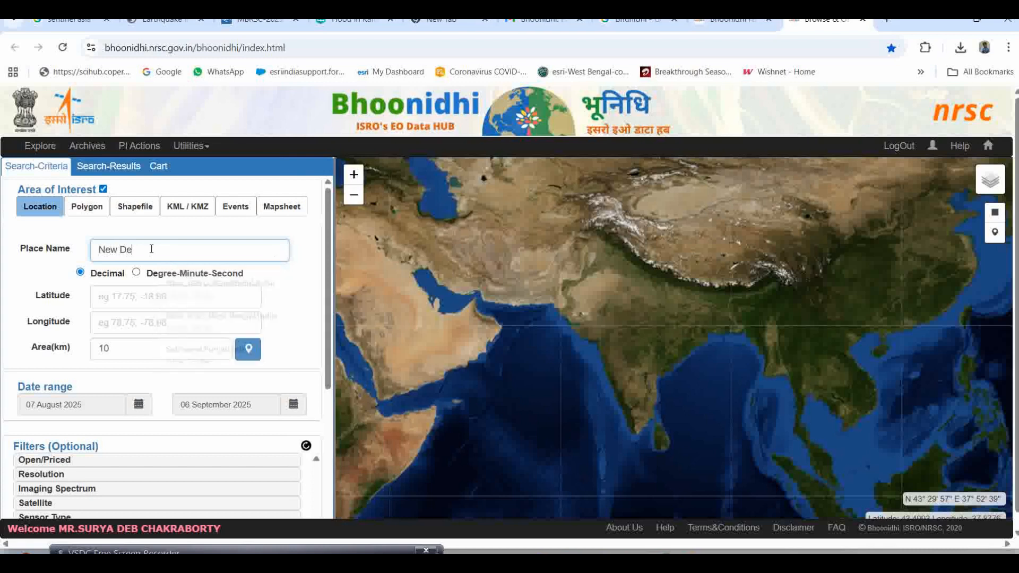
pyautogui.write('lhi')
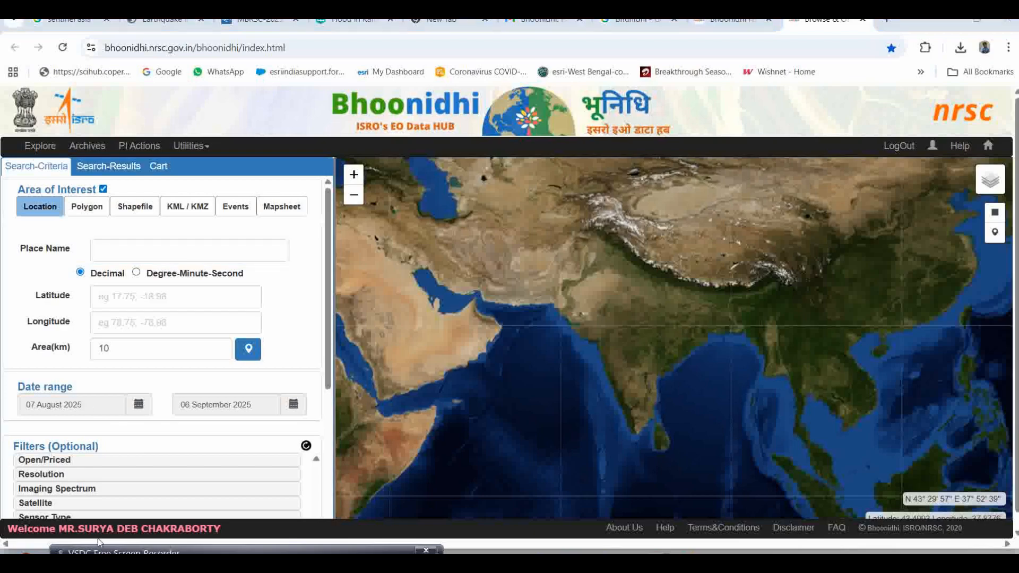
# Set the place name to Delhi,Delhi,India and plot its 10 km area of interest on the map.
pyautogui.click(110, 255)
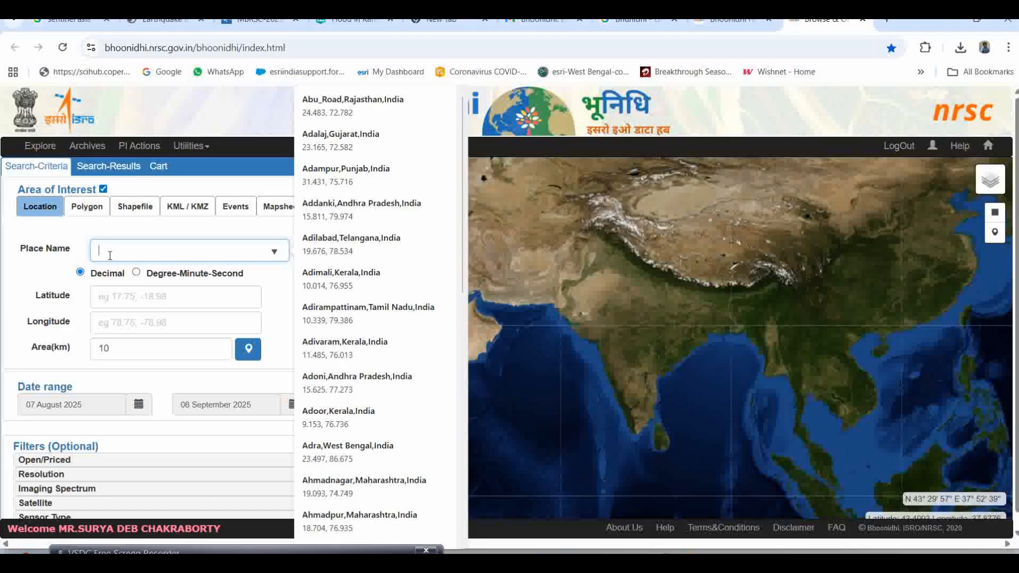
pyautogui.write('Delhi')
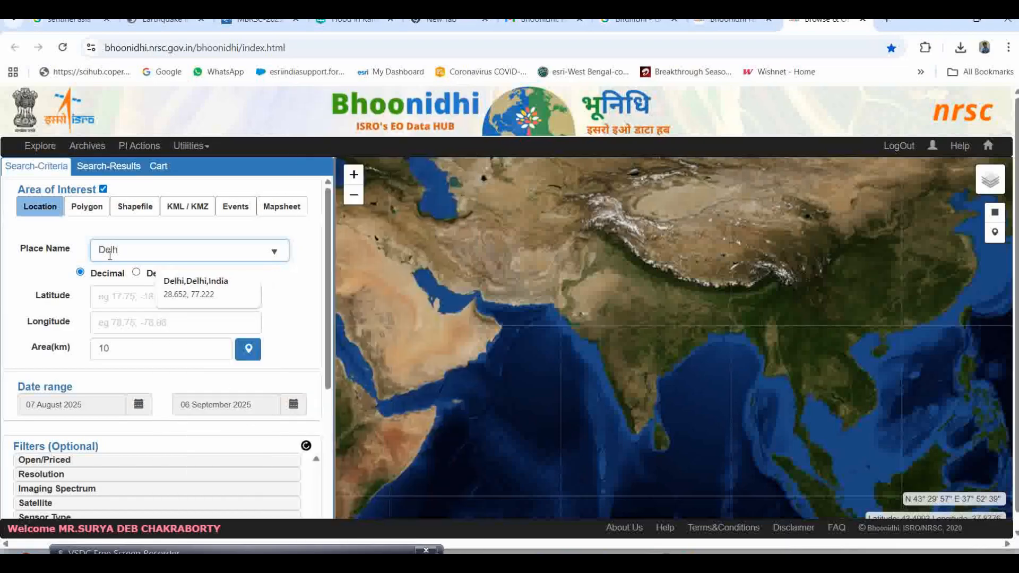
pyautogui.click(191, 289)
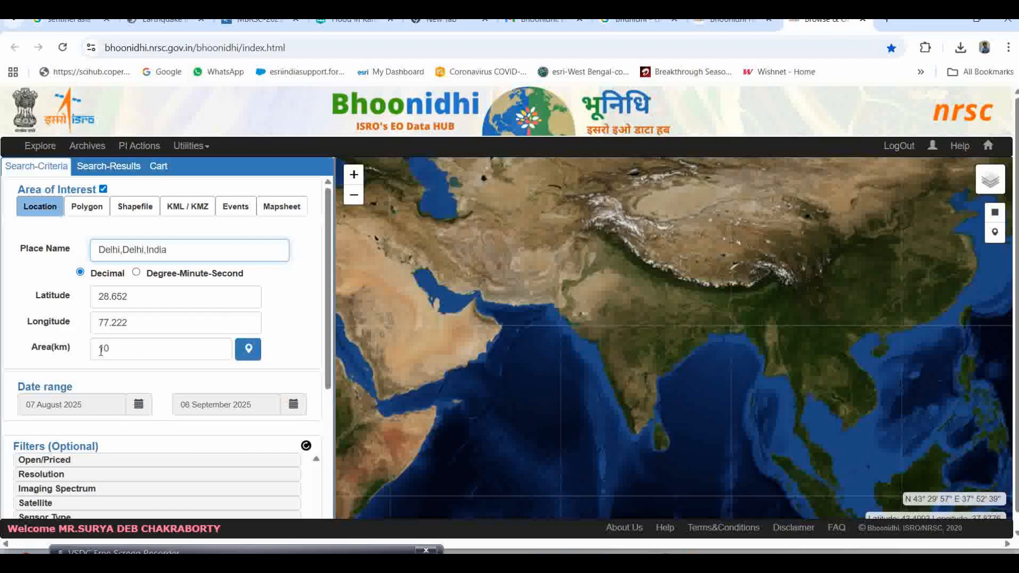
pyautogui.click(251, 355)
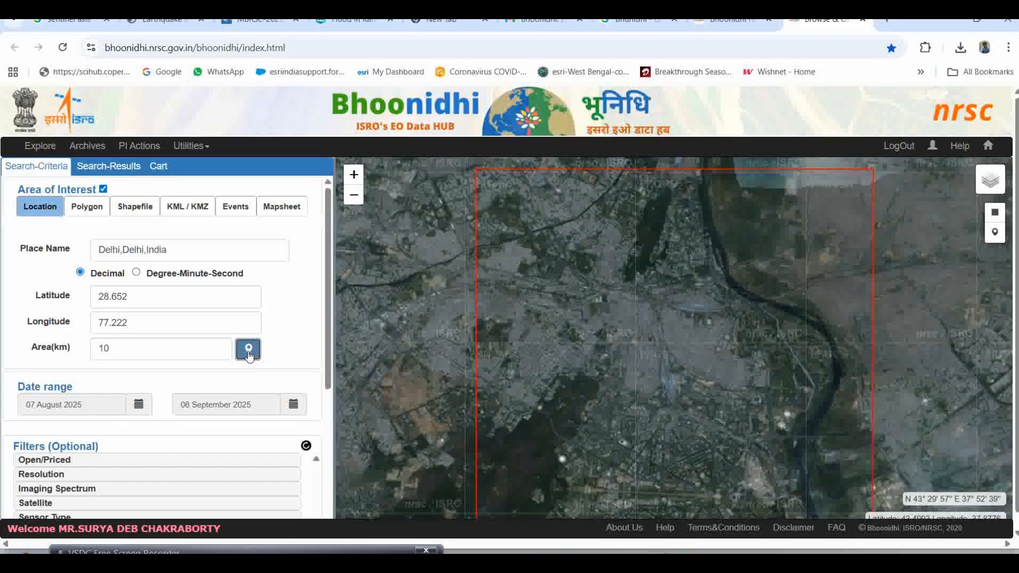
pyautogui.click(249, 354)
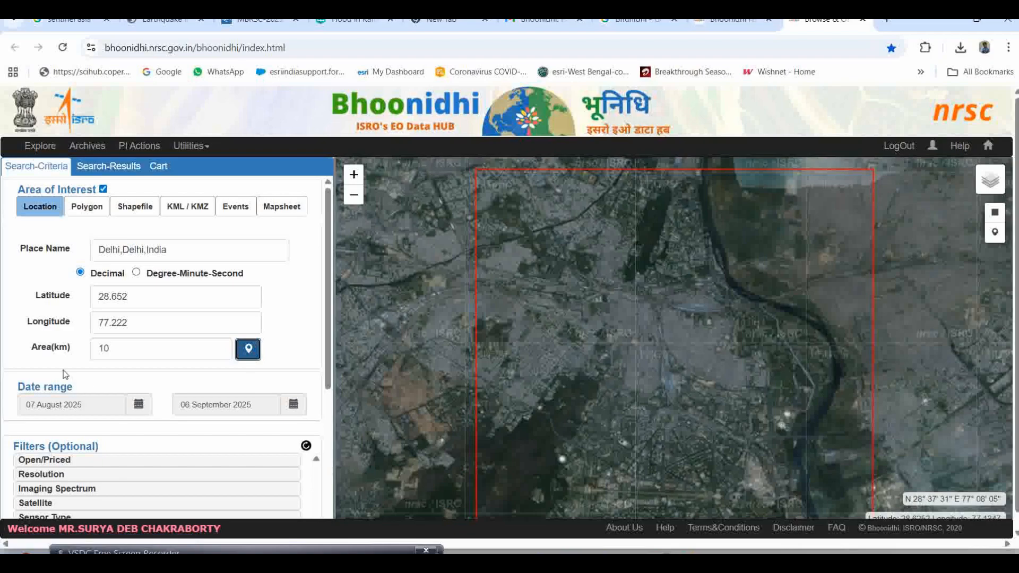
# Set the search date range from 01 September 2025 to 06 September 2025.
pyautogui.moveTo(330, 370); pyautogui.dragTo(336, 436)
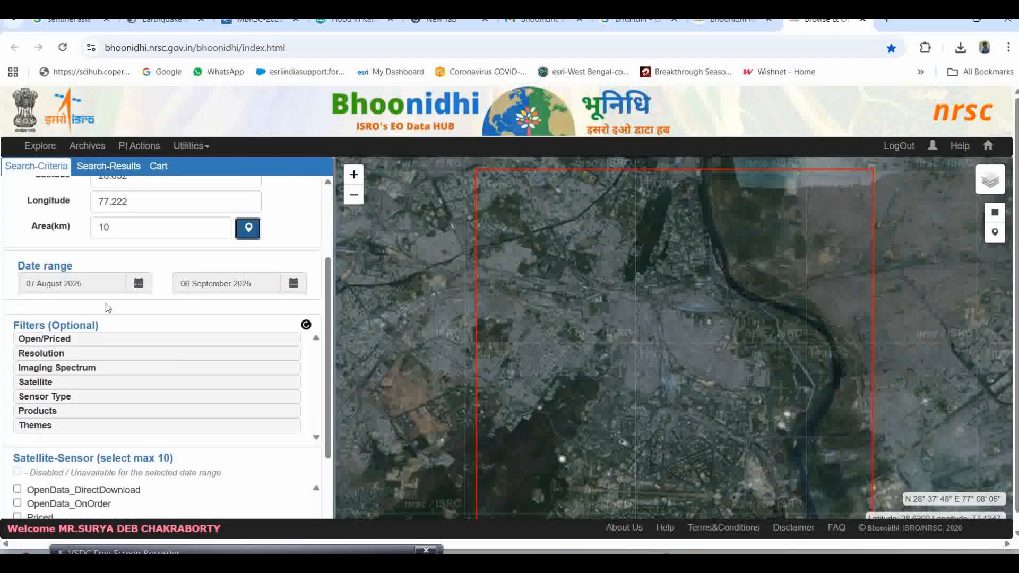
pyautogui.click(138, 290)
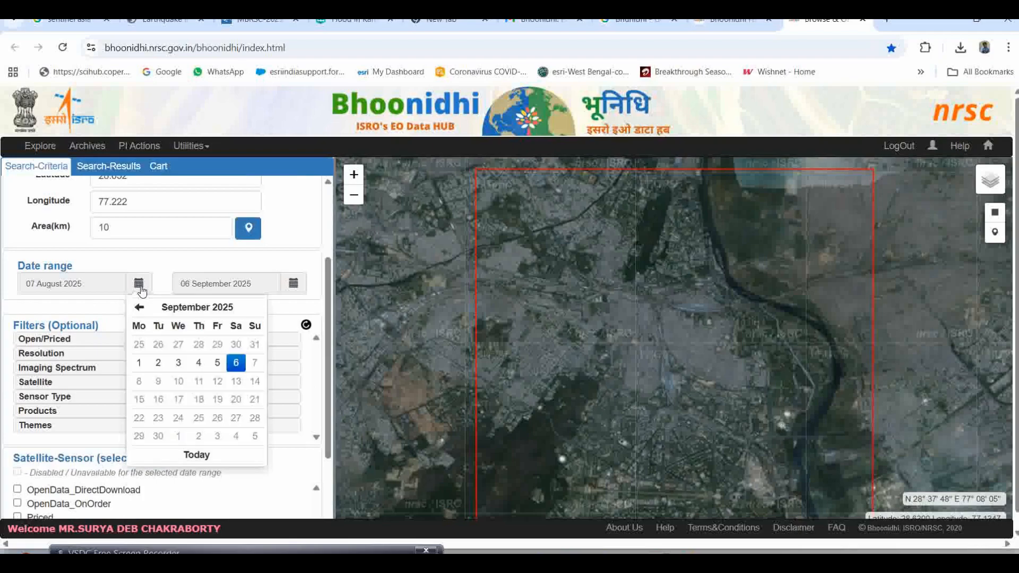
pyautogui.click(139, 364)
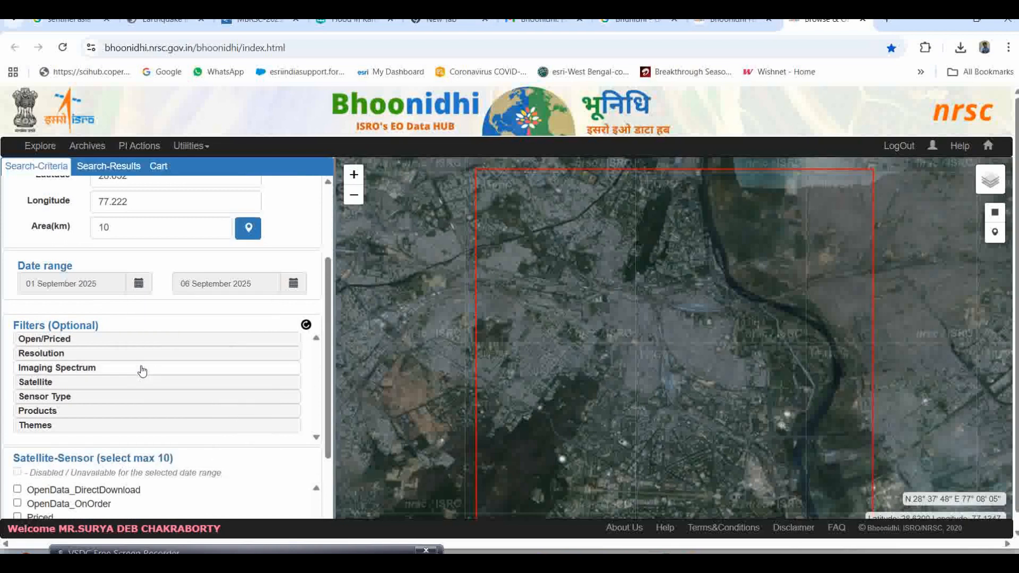
pyautogui.click(293, 284)
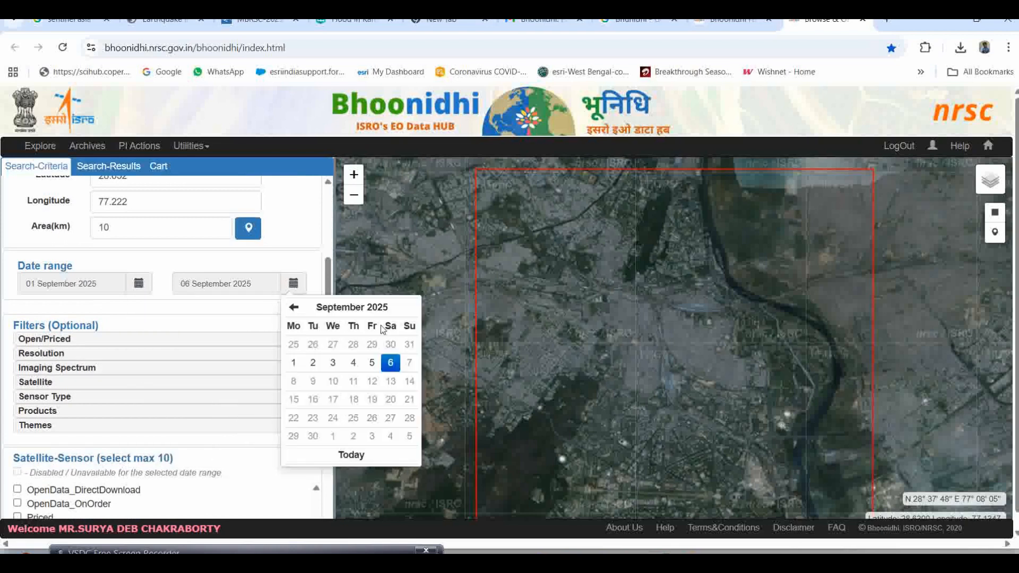
pyautogui.click(391, 363)
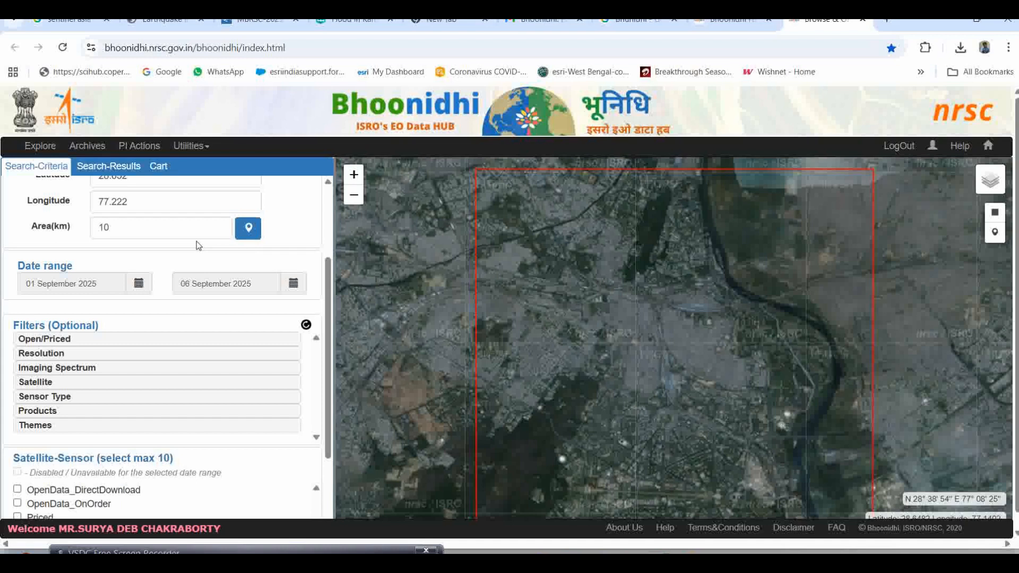
# Filter the search to Open_Data and the EOS-04 satellite, leaving the resolution filter unset.
pyautogui.click(74, 339)
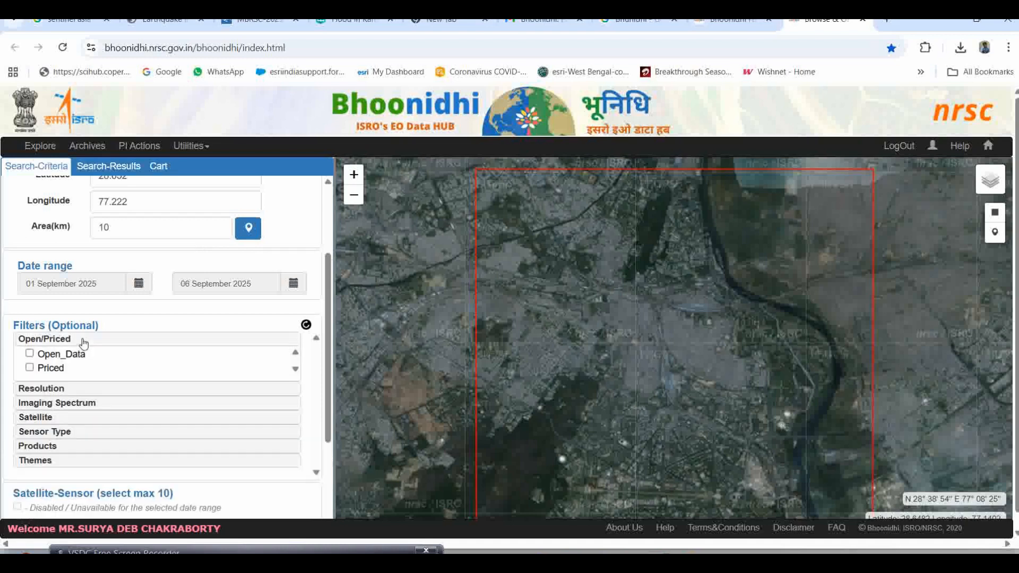
pyautogui.click(29, 353)
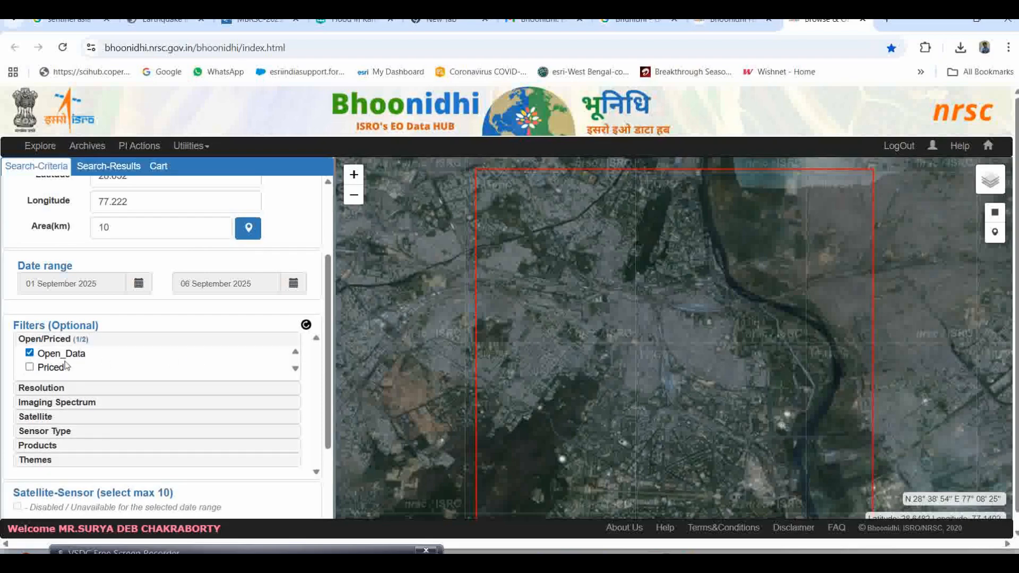
pyautogui.click(42, 388)
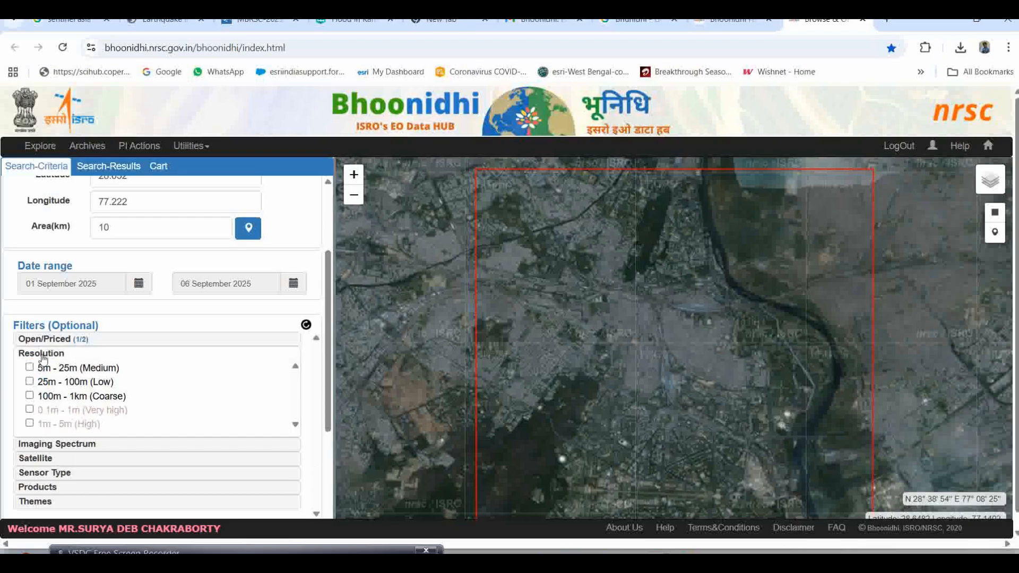
pyautogui.click(44, 356)
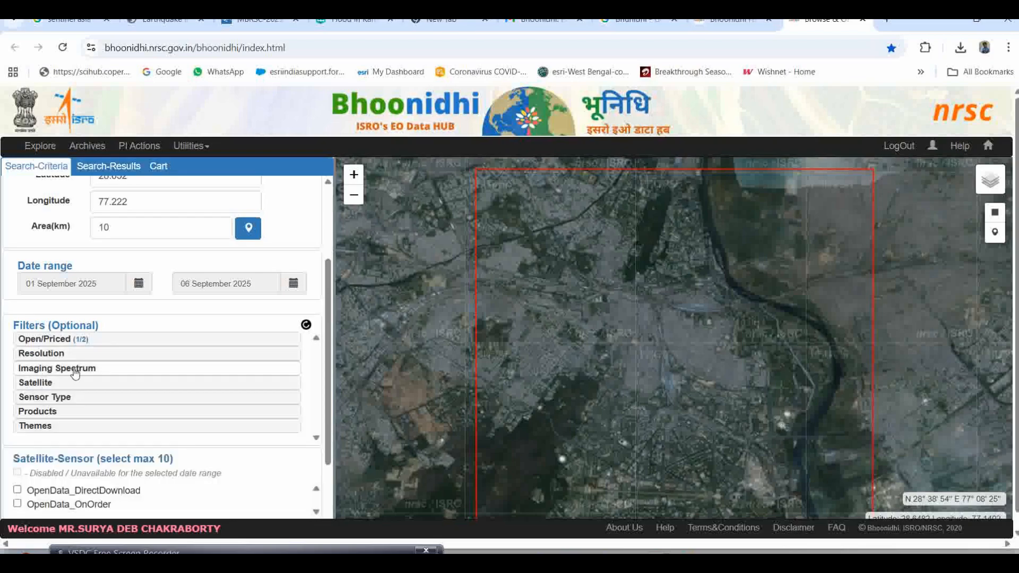
pyautogui.click(40, 384)
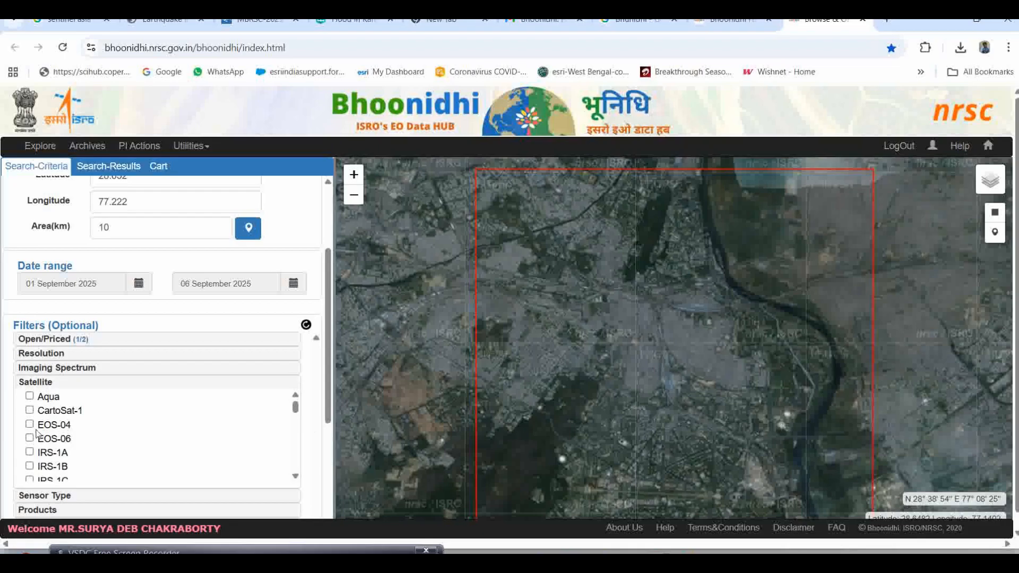
pyautogui.click(29, 426)
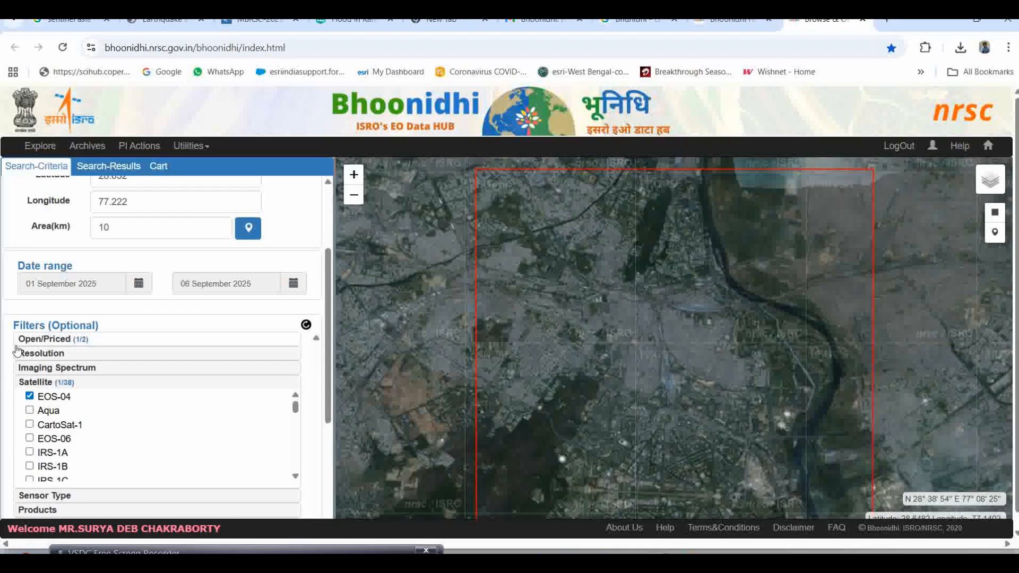
# Filter the search to the SAR sensor type.
pyautogui.scroll(-1, 17, 347)
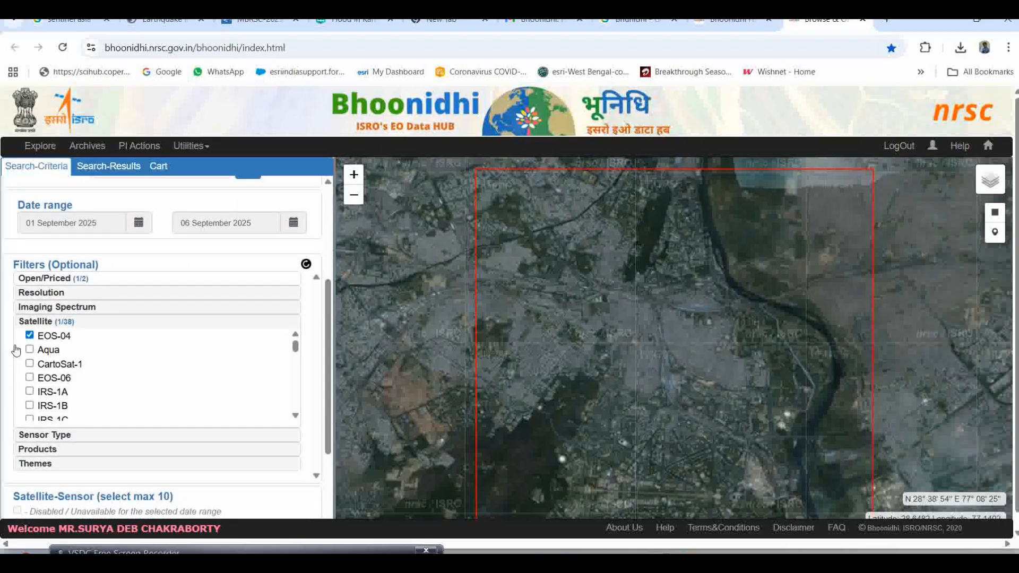
pyautogui.click(34, 431)
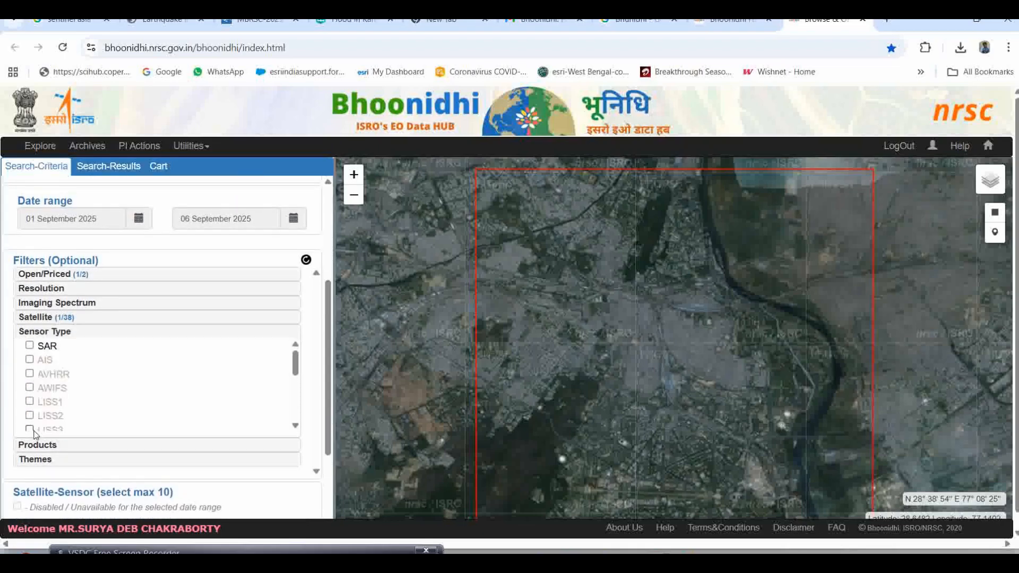
pyautogui.click(30, 346)
pyautogui.scroll(-1, 21, 367)
pyautogui.scroll(-3, 21, 371)
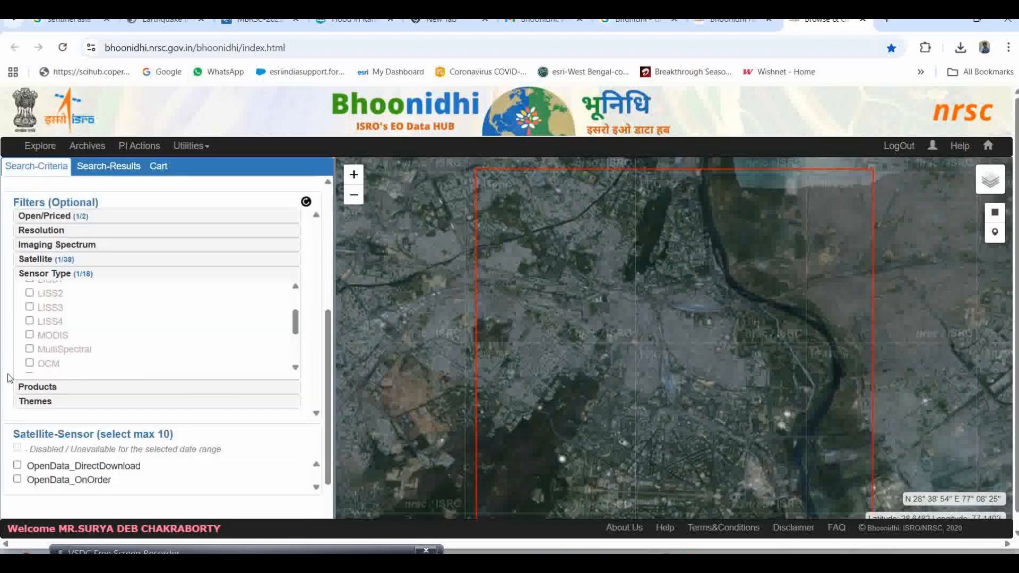
# Examine the available product options, leaving them unset, and recheck the satellite and sensor type filters.
pyautogui.click(39, 324)
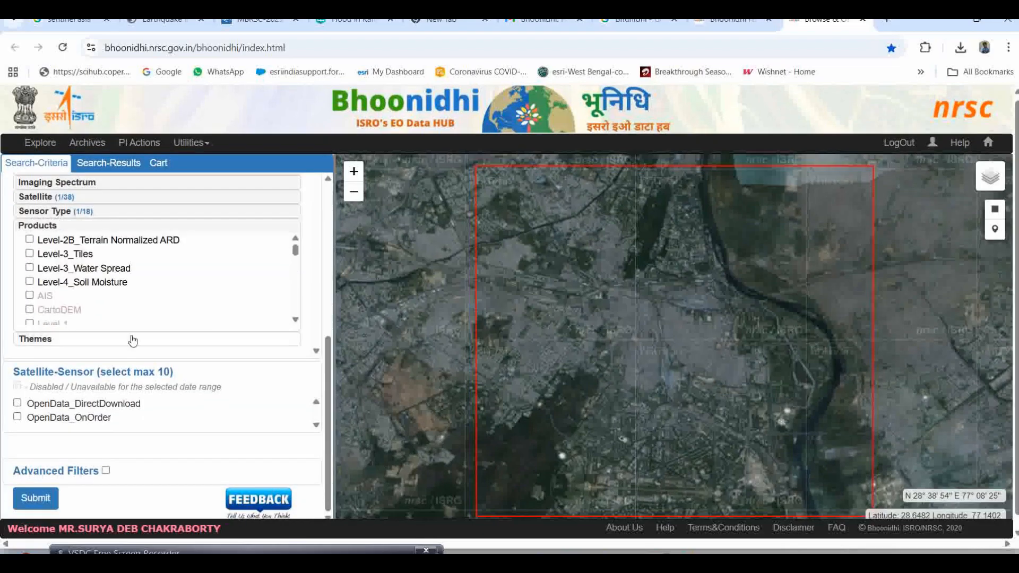
pyautogui.scroll(1, 74, 270)
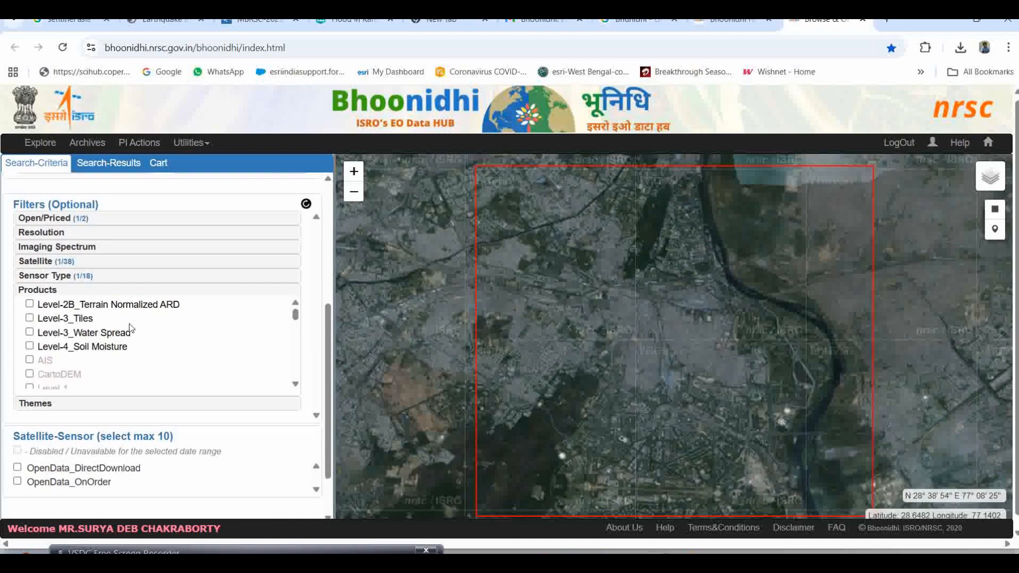
pyautogui.click(295, 385)
pyautogui.click(296, 384)
pyautogui.scroll(-5, 295, 387)
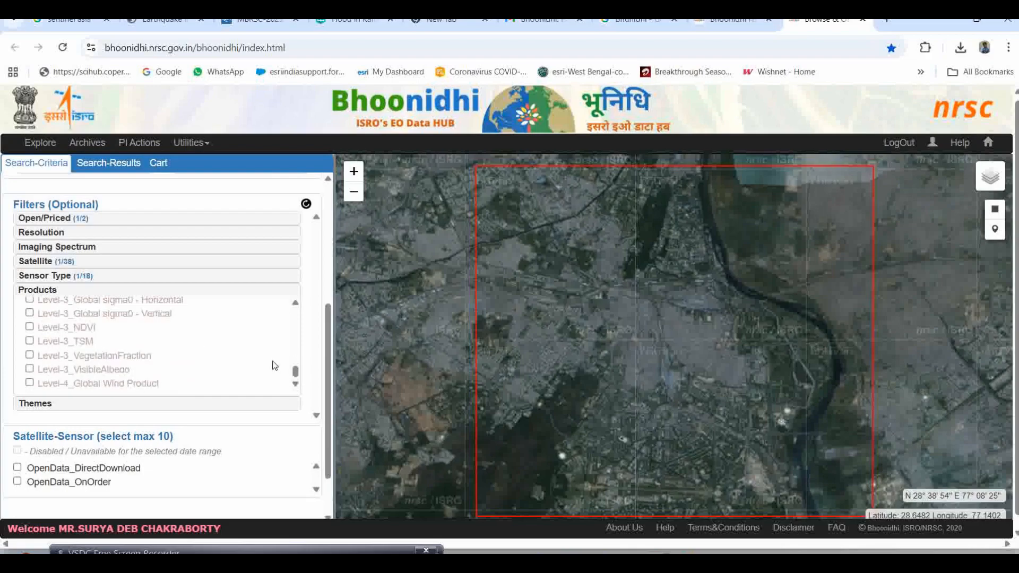
pyautogui.moveTo(296, 371); pyautogui.dragTo(284, 312)
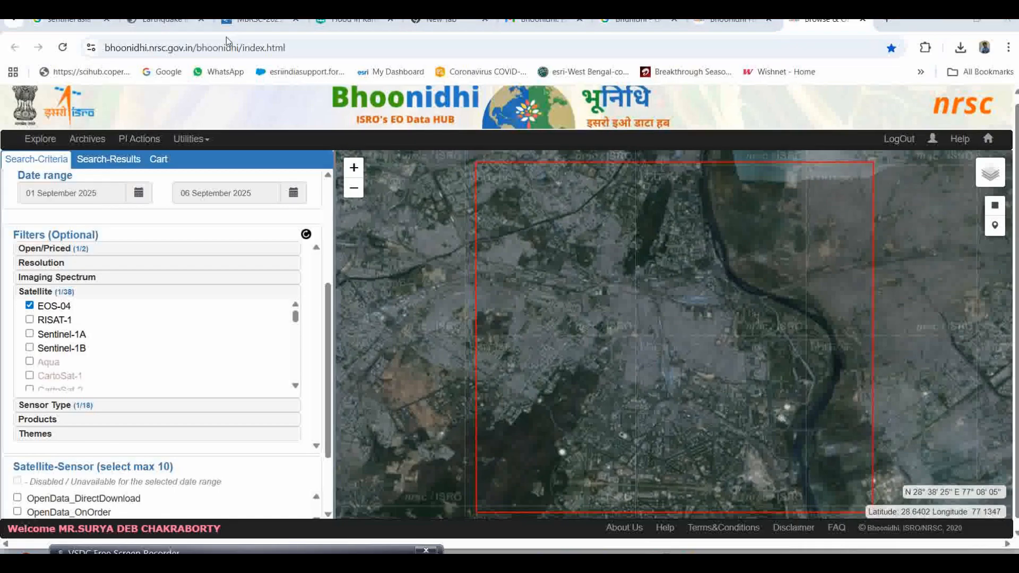
pyautogui.click(31, 292)
pyautogui.click(28, 306)
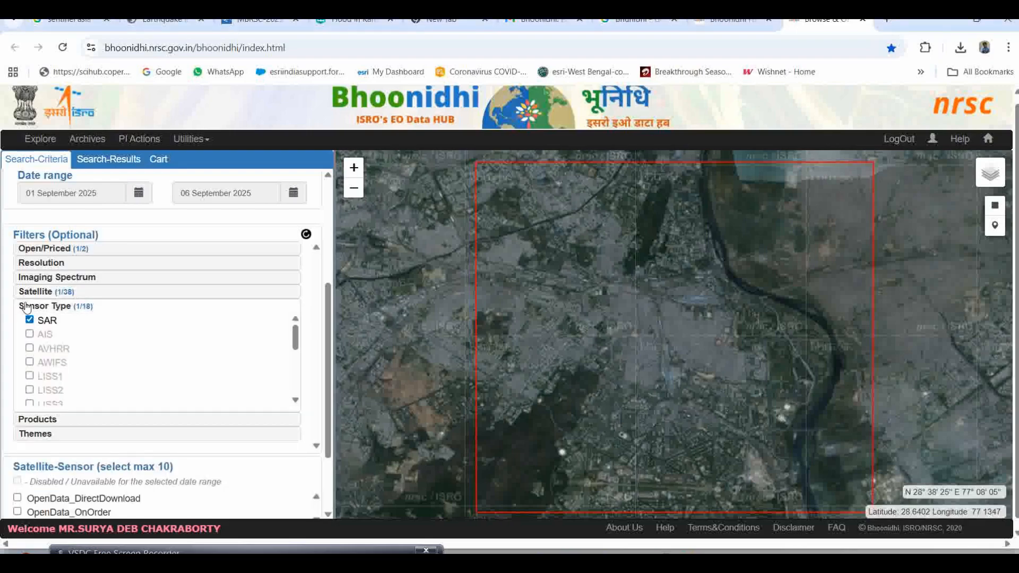
pyautogui.click(27, 307)
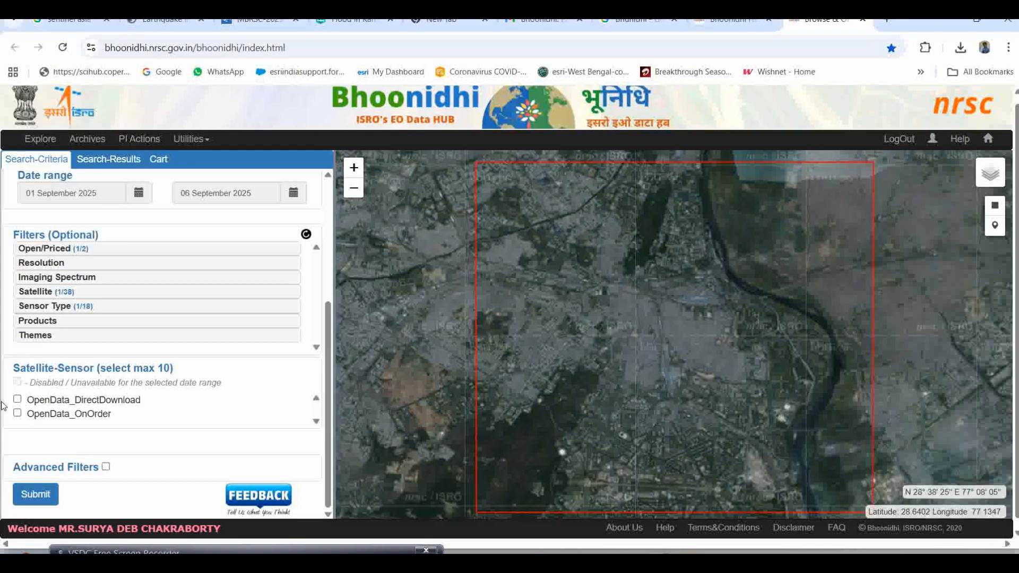
# Choose EOS-04_SAR(MRS)_L2B under OpenData_DirectDownload as the satellite-sensor and submit the search.
pyautogui.click(17, 400)
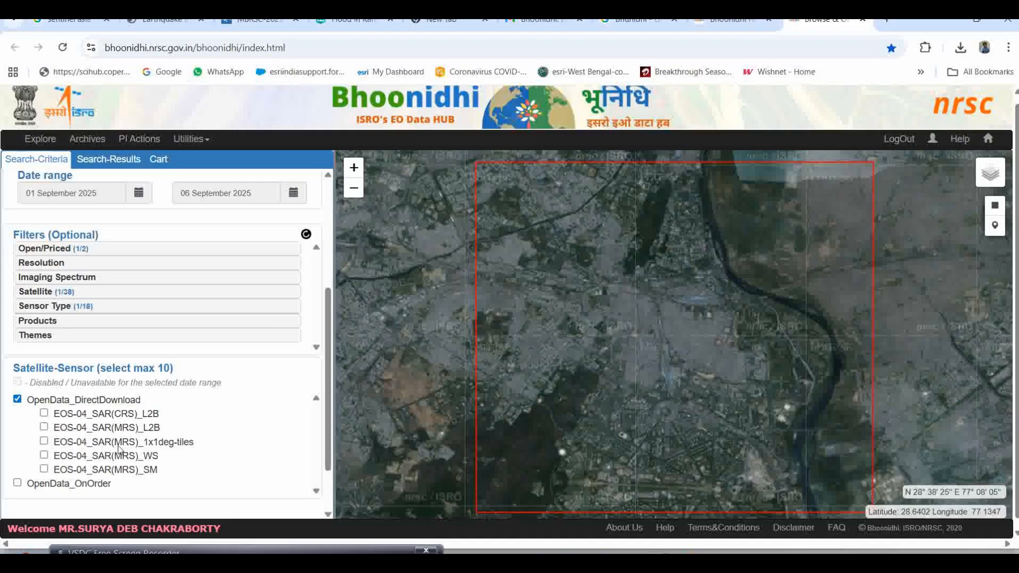
pyautogui.click(44, 427)
pyautogui.scroll(-1, 329, 448)
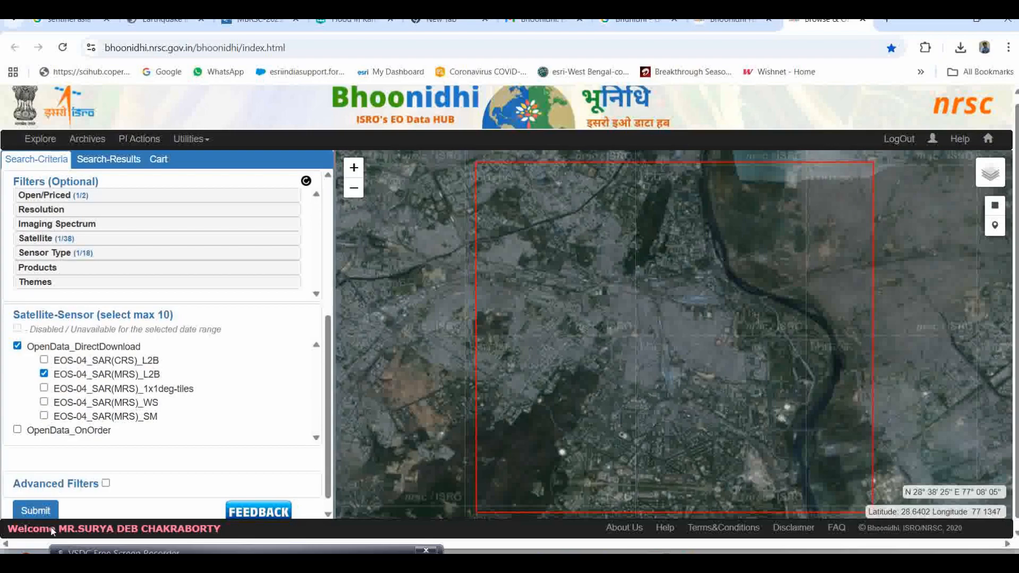
pyautogui.click(33, 511)
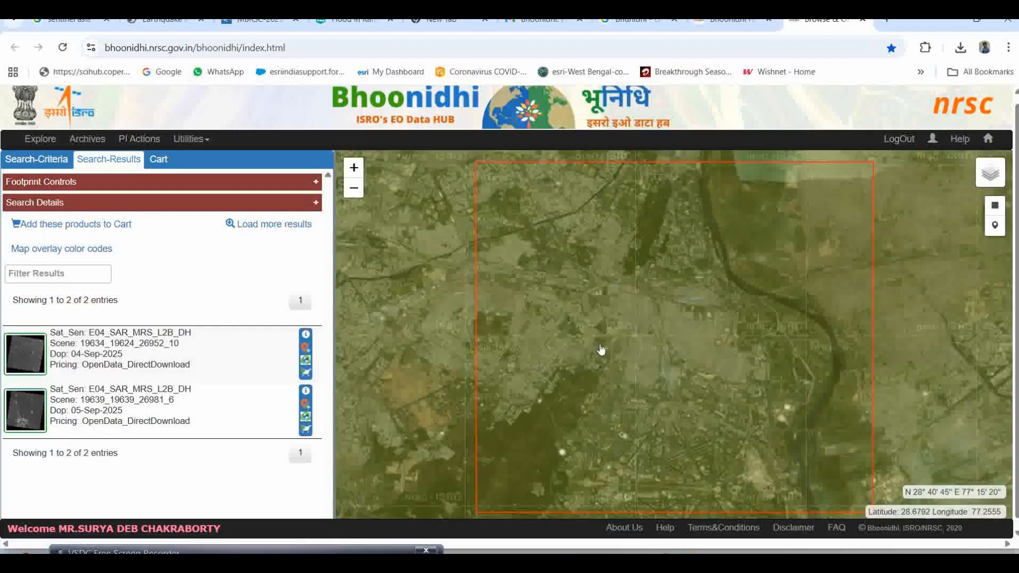
# Review the 05-Sep-2025 scene's metadata, including its preview image, scene details, coverage coordinates and polarization, and close it.
pyautogui.moveTo(43, 419)
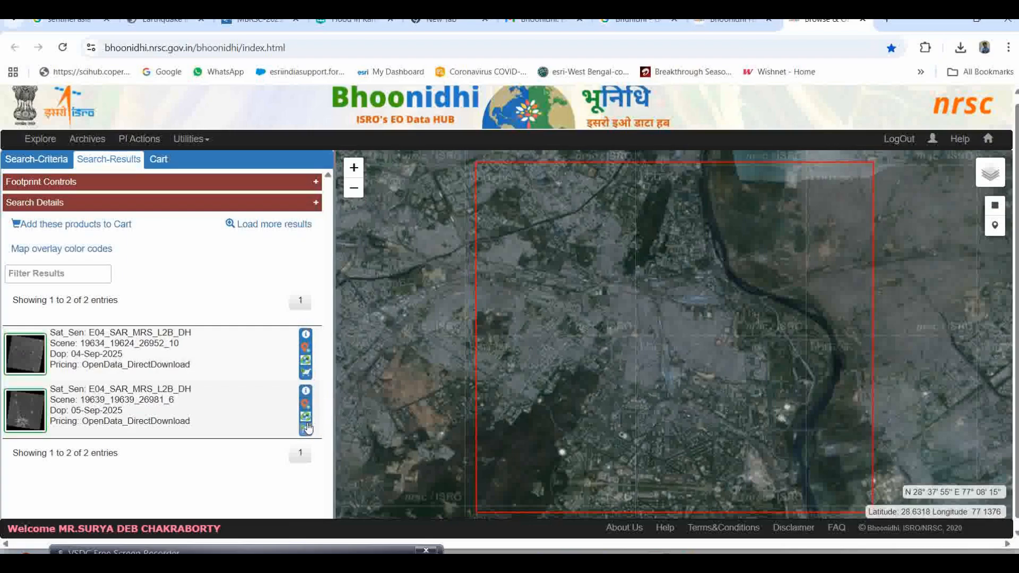
pyautogui.click(306, 394)
pyautogui.scroll(-5, 366, 290)
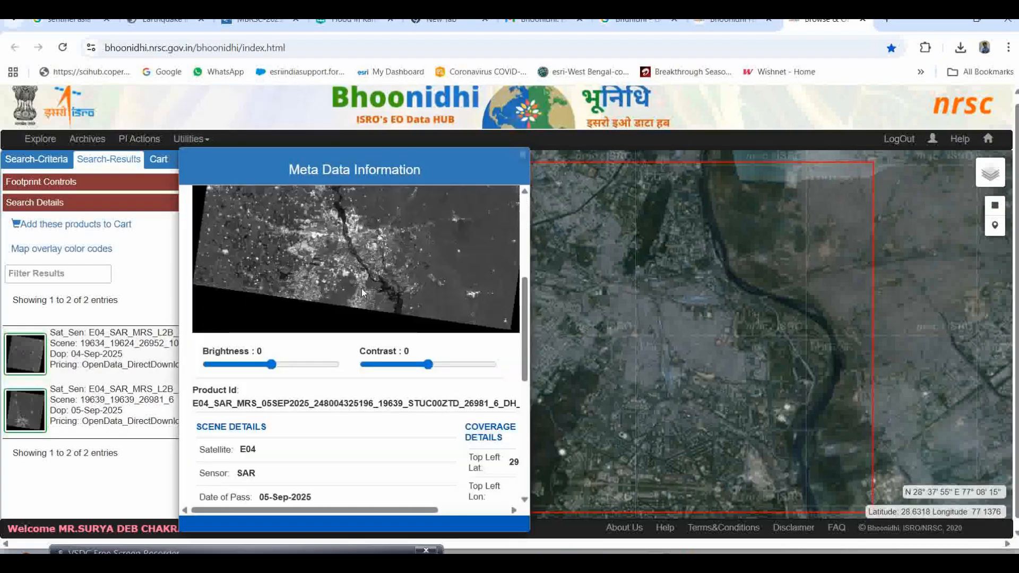
pyautogui.moveTo(355, 511); pyautogui.dragTo(330, 508)
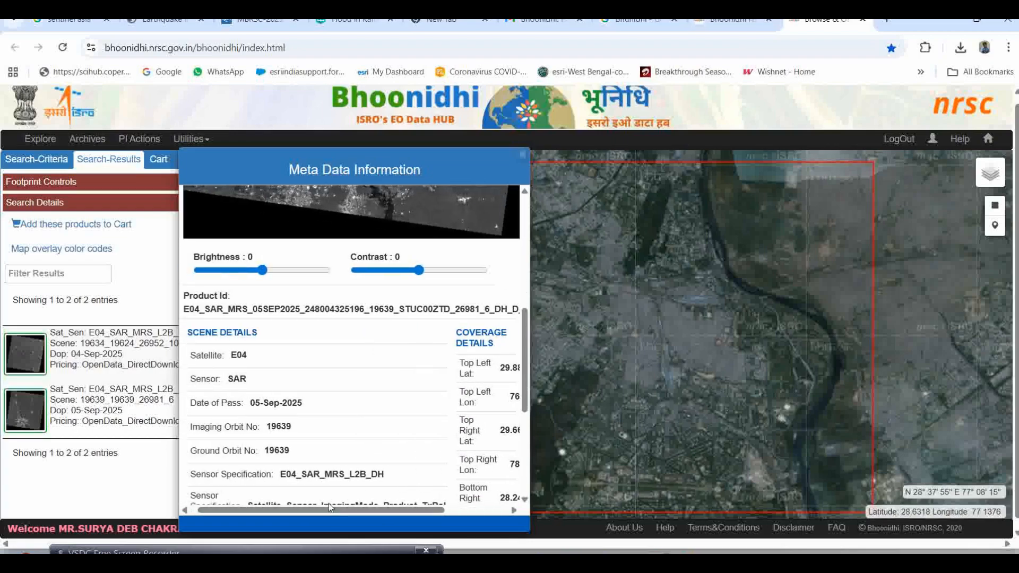
pyautogui.scroll(-1, 448, 419)
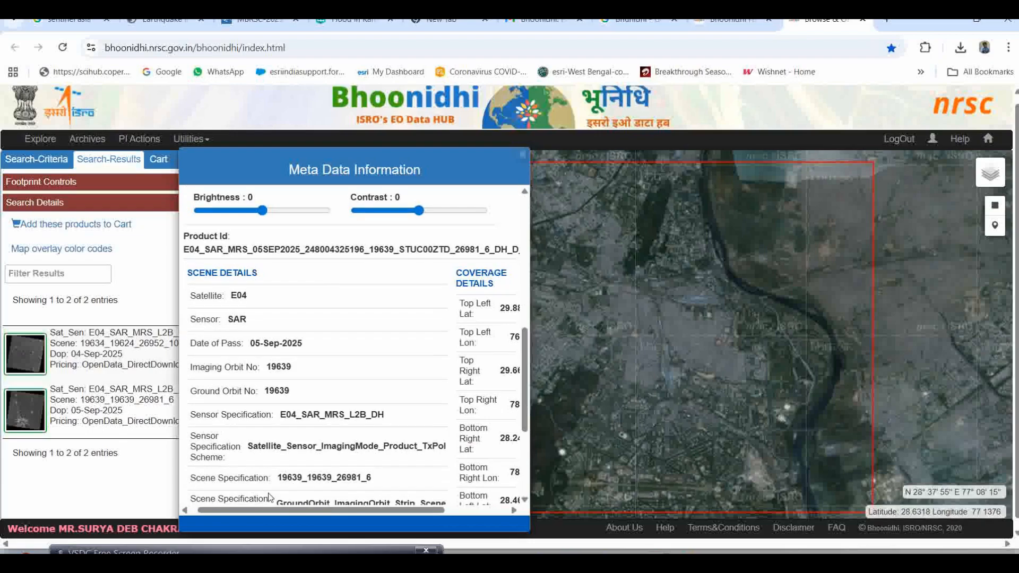
pyautogui.scroll(-3, 345, 453)
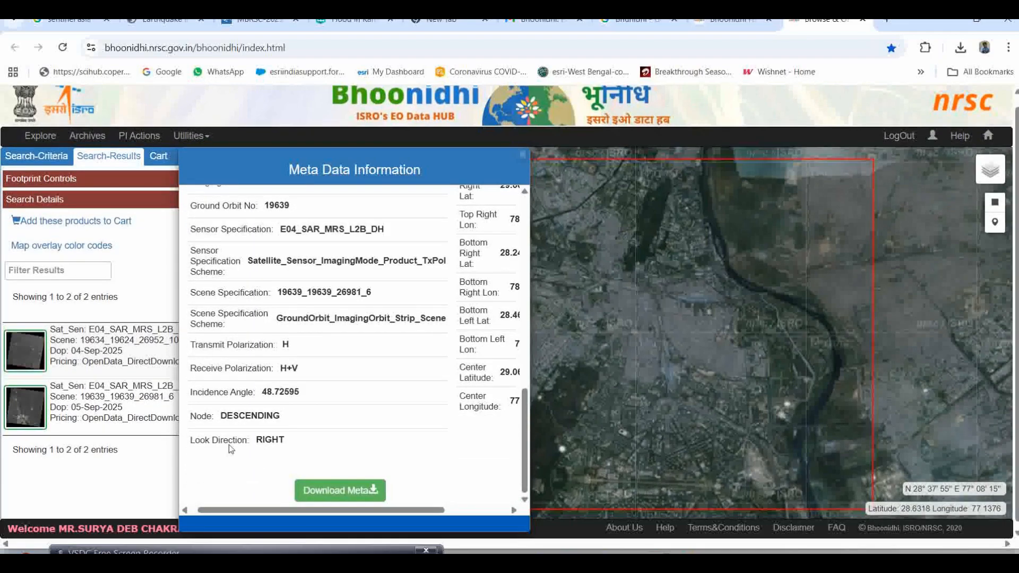
pyautogui.moveTo(239, 508)
pyautogui.mouseDown()
pyautogui.moveTo(301, 510)
pyautogui.moveTo(252, 510)
pyautogui.mouseUp()
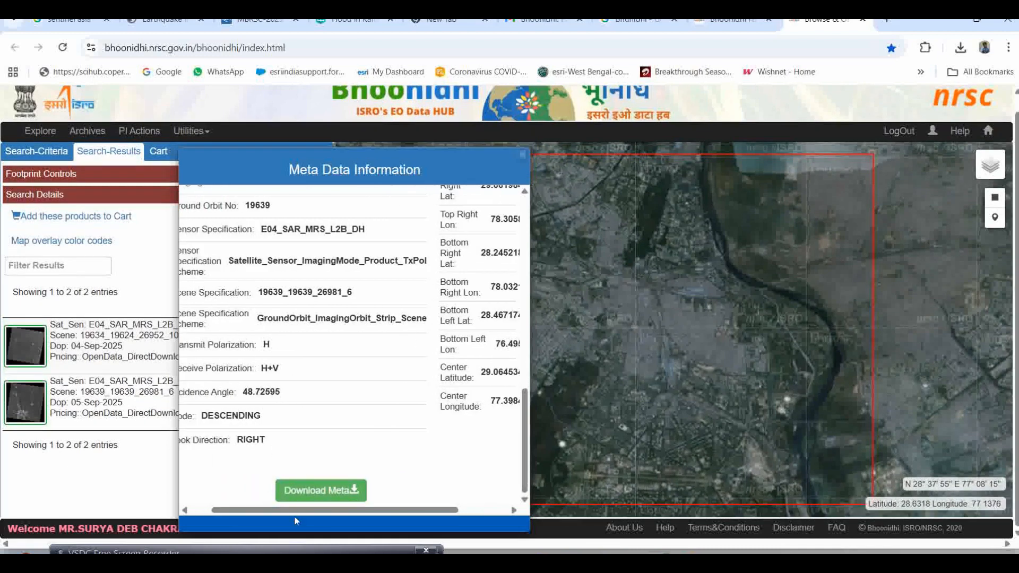
pyautogui.moveTo(296, 510); pyautogui.dragTo(276, 511)
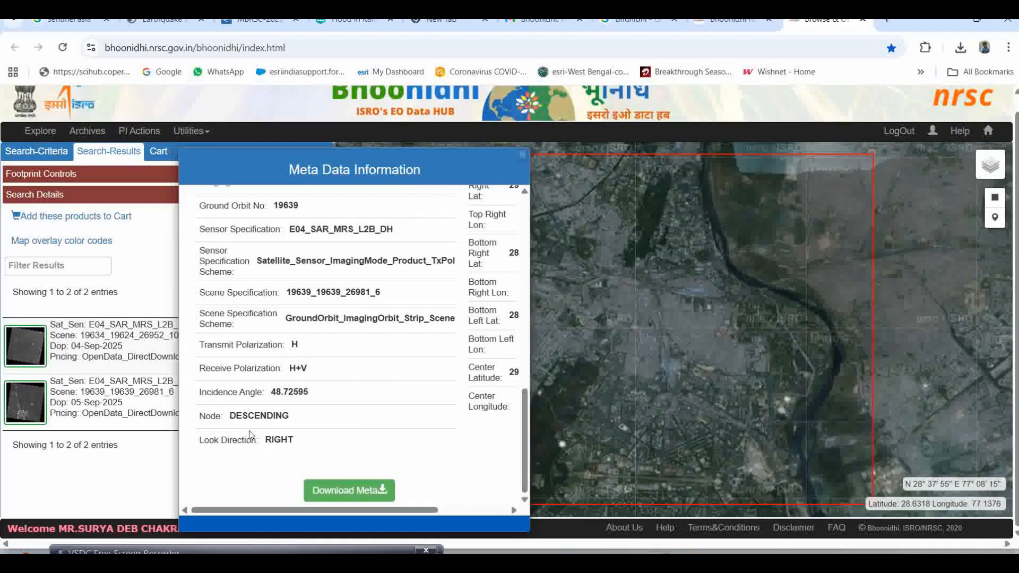
pyautogui.click(522, 155)
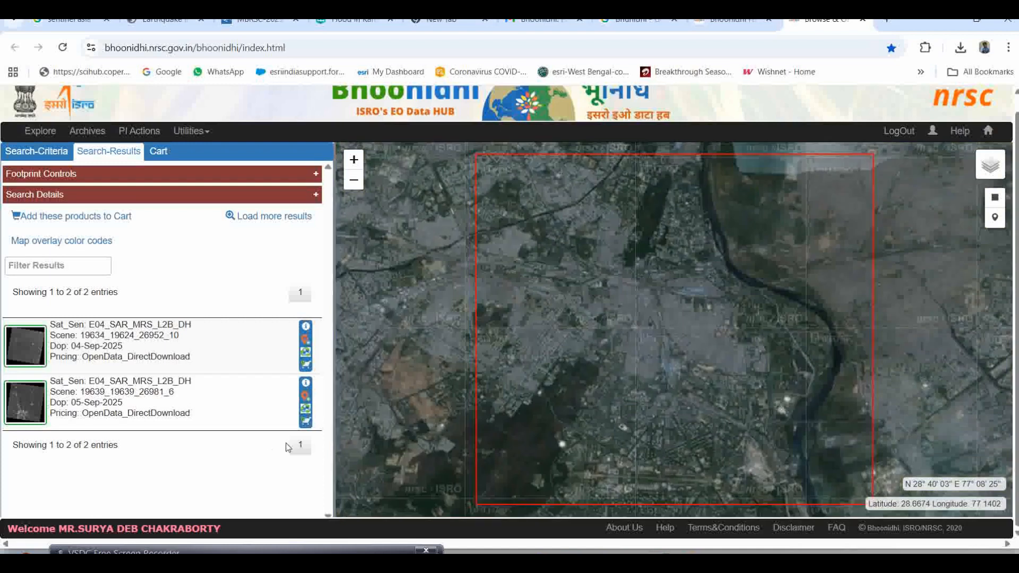
# Highlight the 05-Sep-2025 scene's footprint on the map and overlay its image.
pyautogui.click(306, 396)
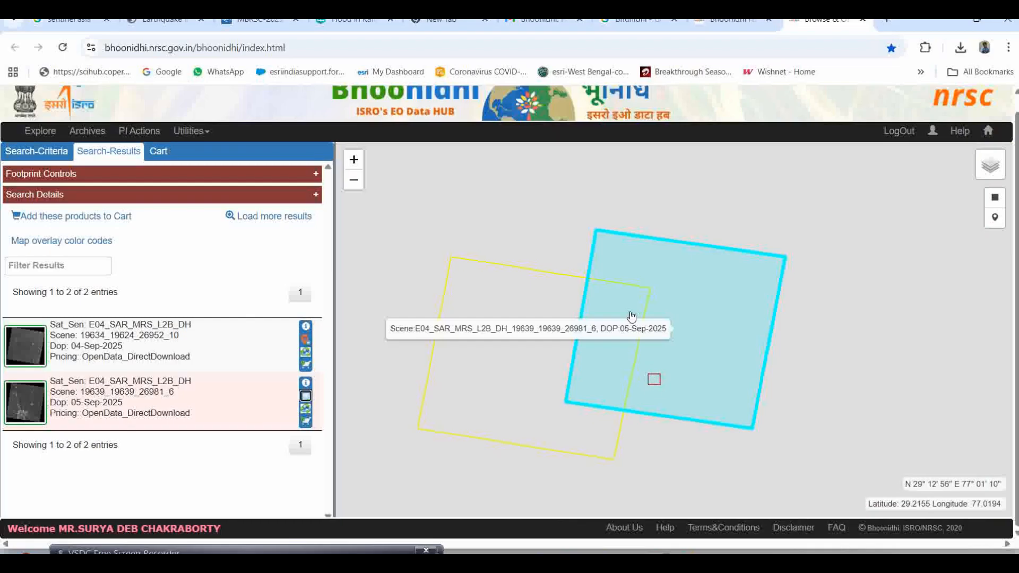
pyautogui.click(306, 398)
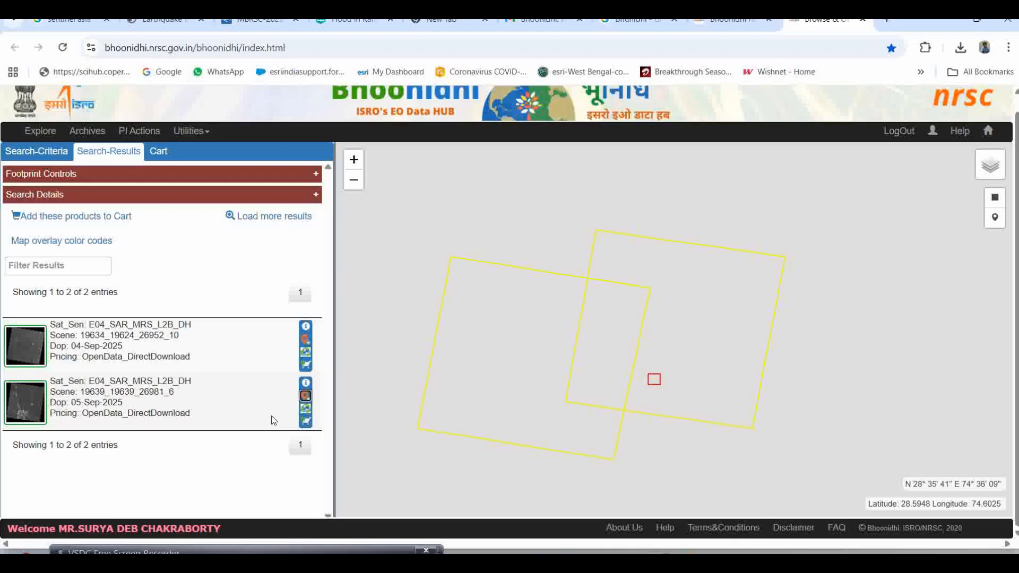
pyautogui.click(305, 412)
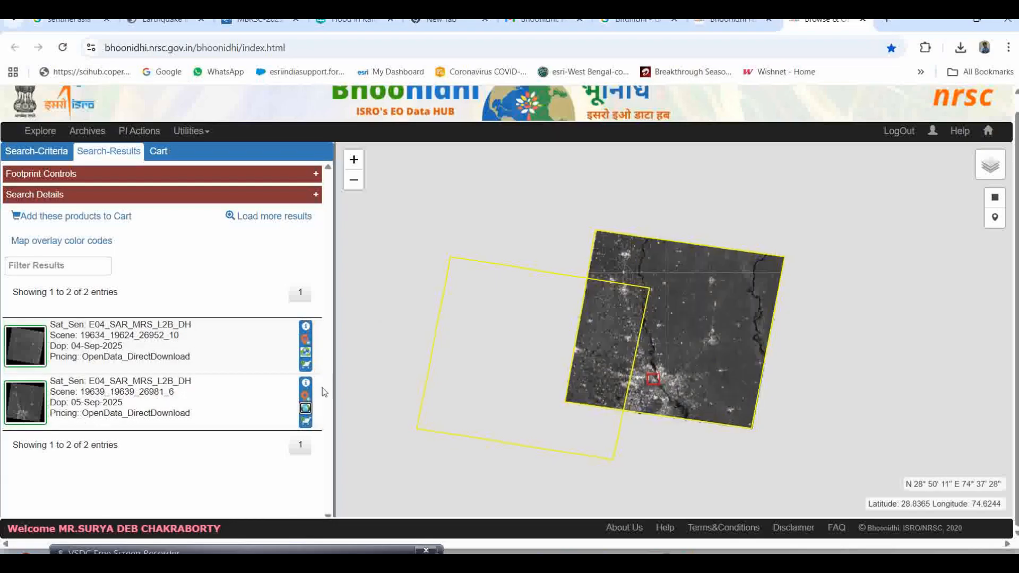
# Add the 05-Sep-2025 scene to the open data cart and view the direct download cart.
pyautogui.click(305, 424)
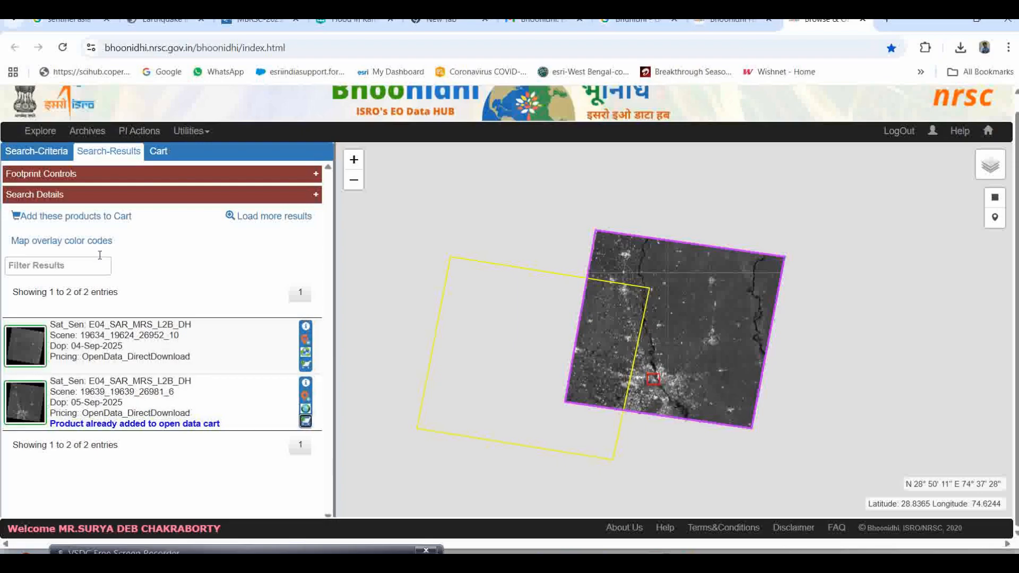
pyautogui.click(158, 152)
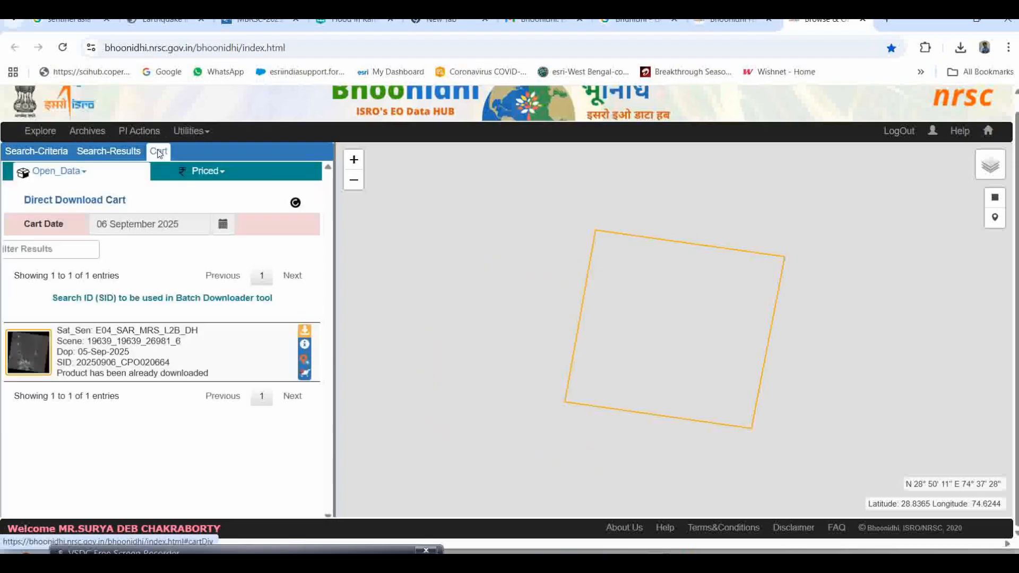
pyautogui.moveTo(19, 370)
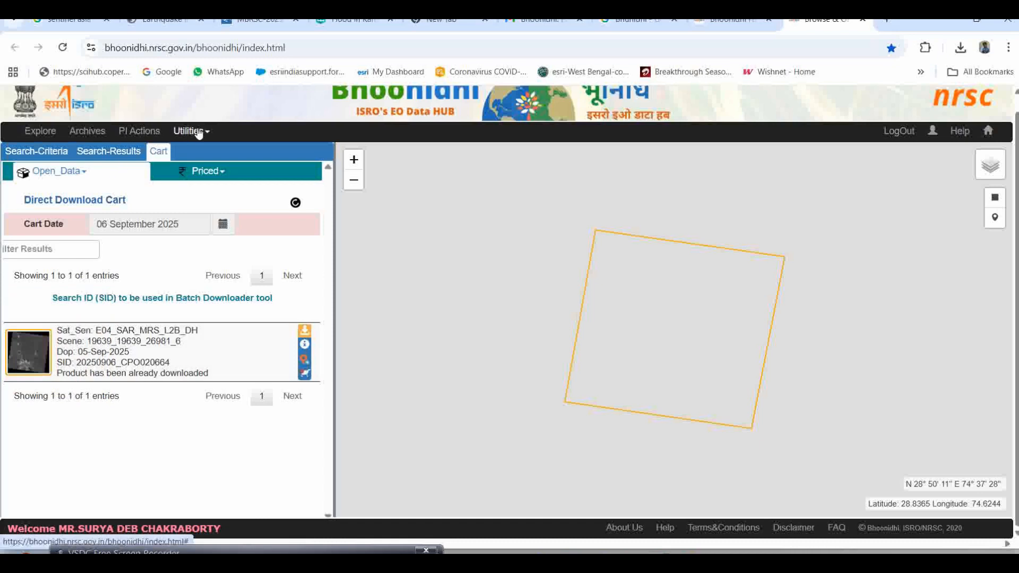
# Add the 04-Sep-2025 scene from the search results to the open data cart and confirm the cart.
pyautogui.click(111, 153)
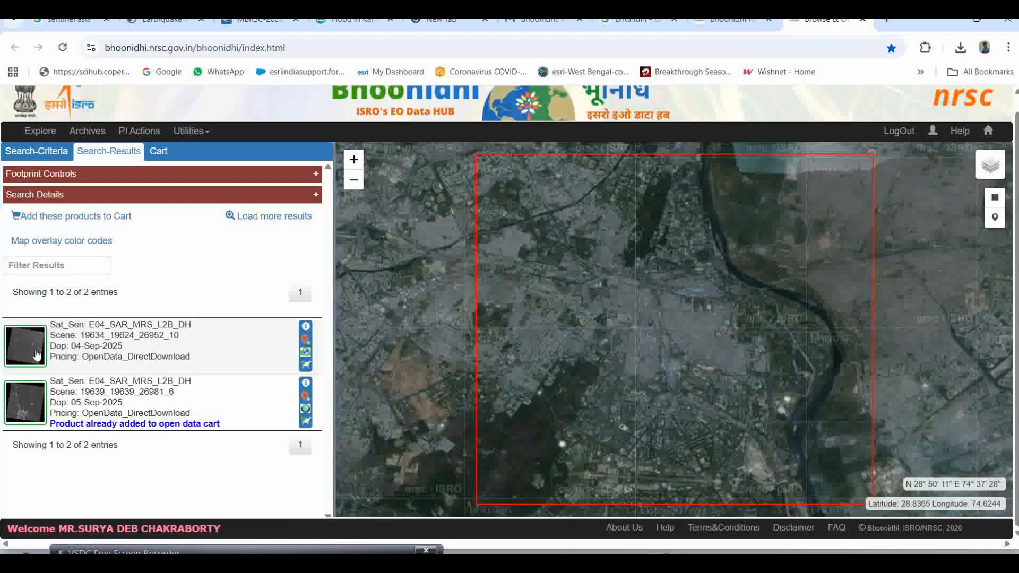
pyautogui.click(306, 366)
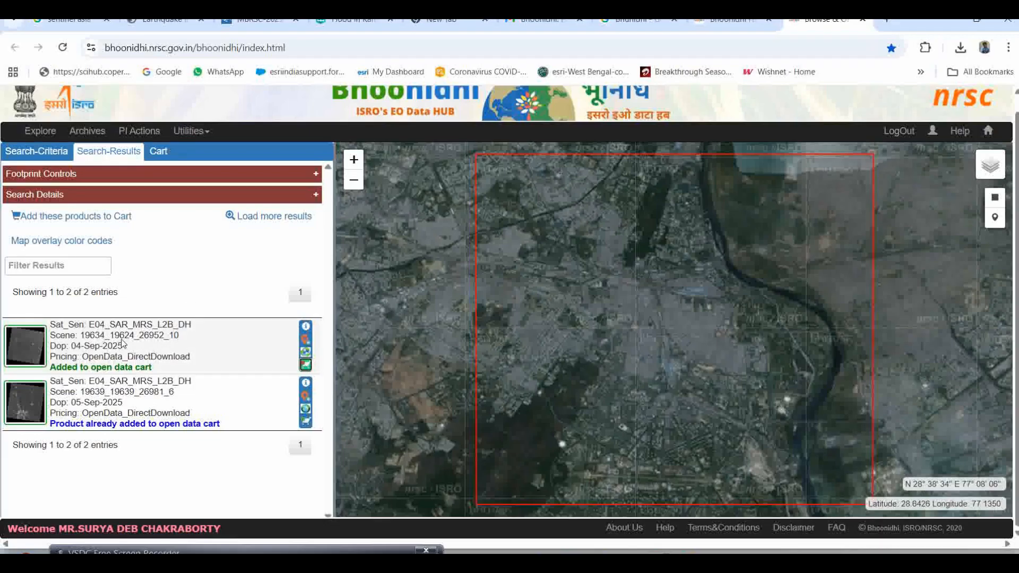
pyautogui.click(159, 152)
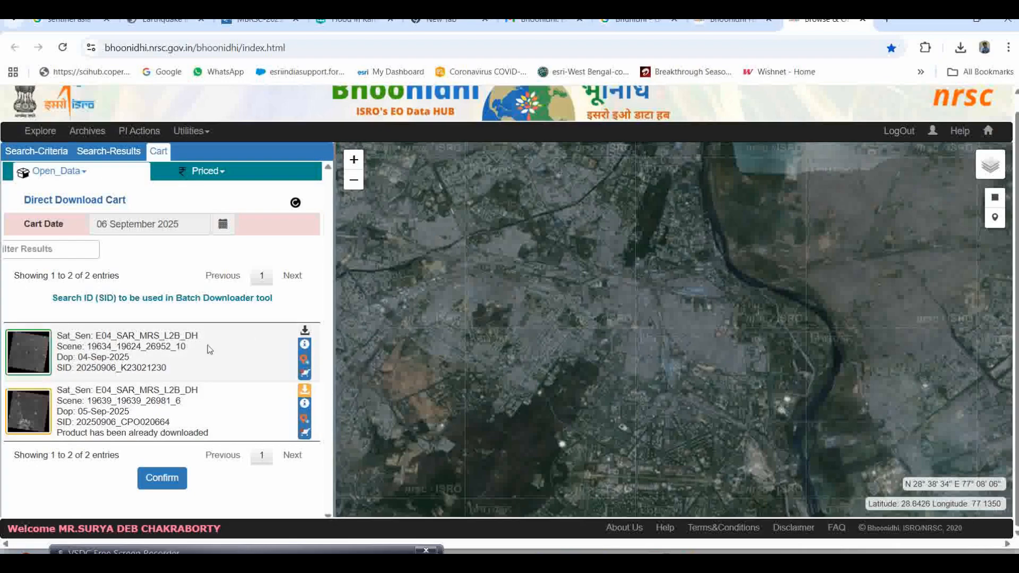
pyautogui.click(161, 480)
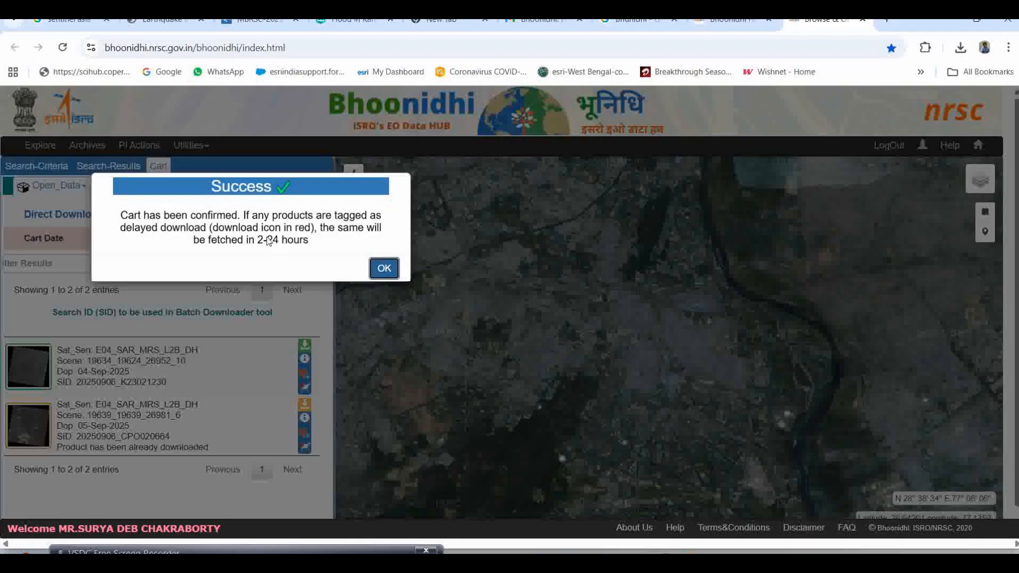
pyautogui.click(383, 269)
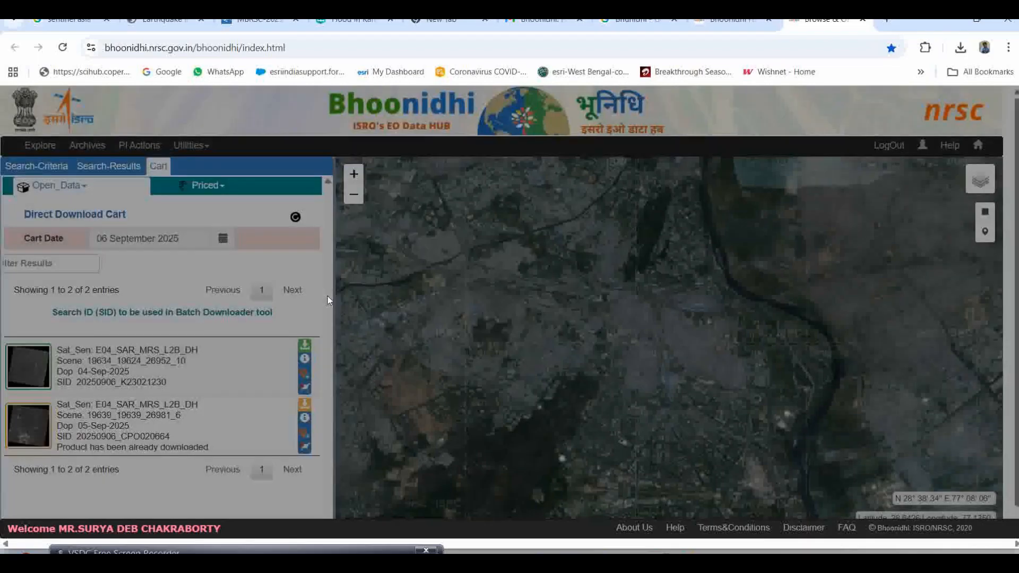
# Start downloading the 04-Sep-2025 scene's zip file from the cart and cancel that download in the browser's download history.
pyautogui.click(305, 349)
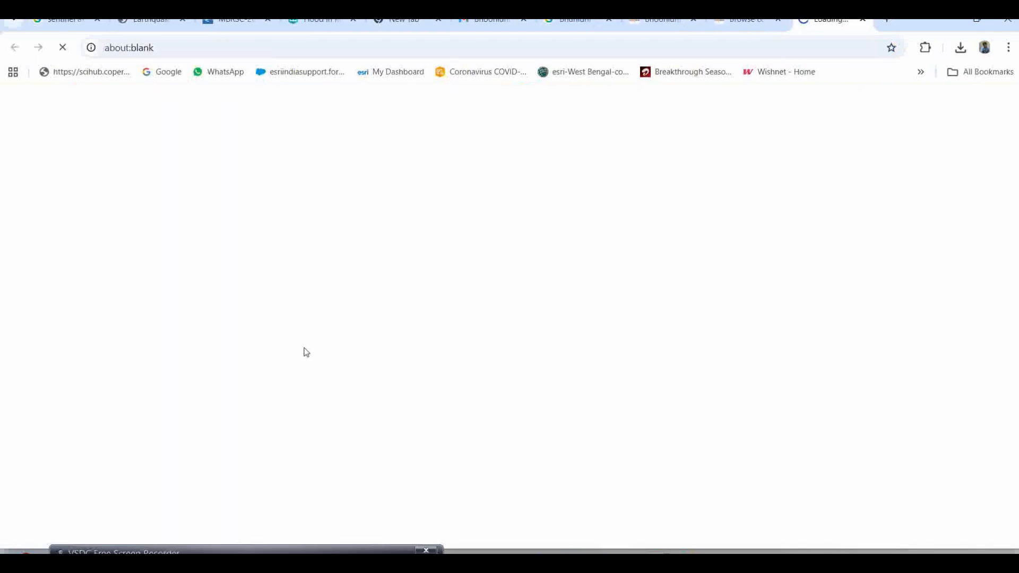
pyautogui.click(961, 51)
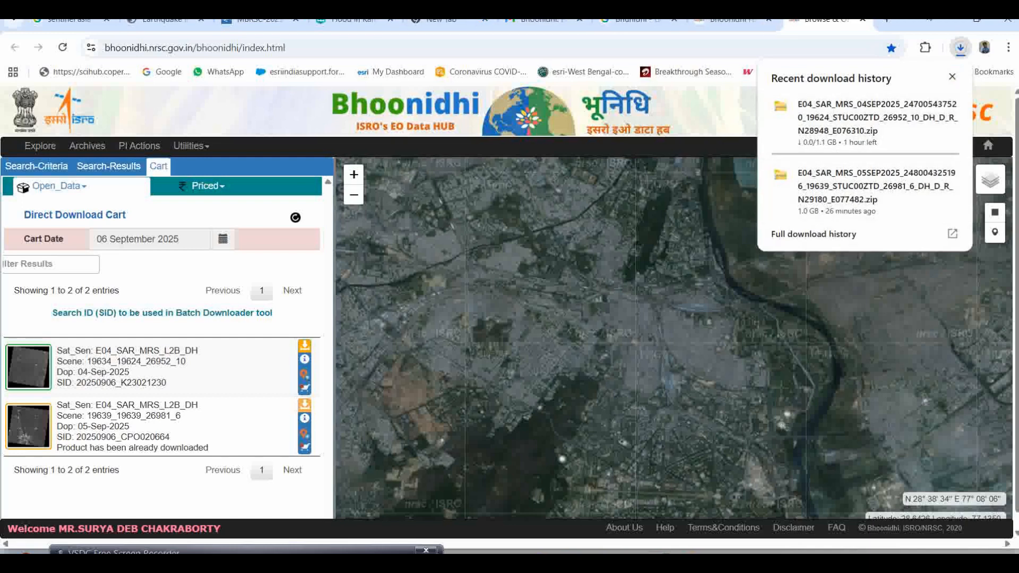
pyautogui.moveTo(840, 159)
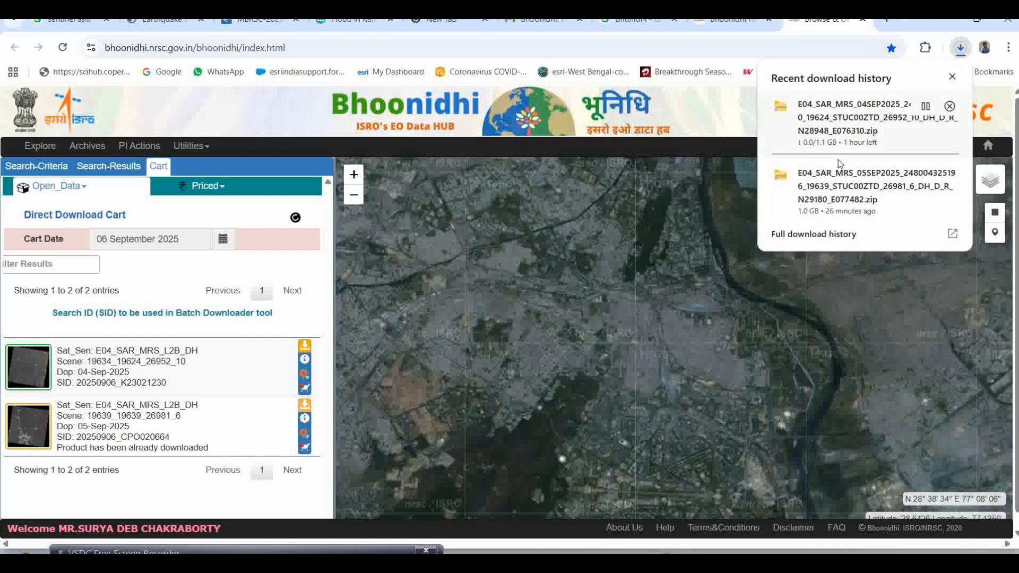
pyautogui.click(950, 106)
pyautogui.moveTo(789, 184)
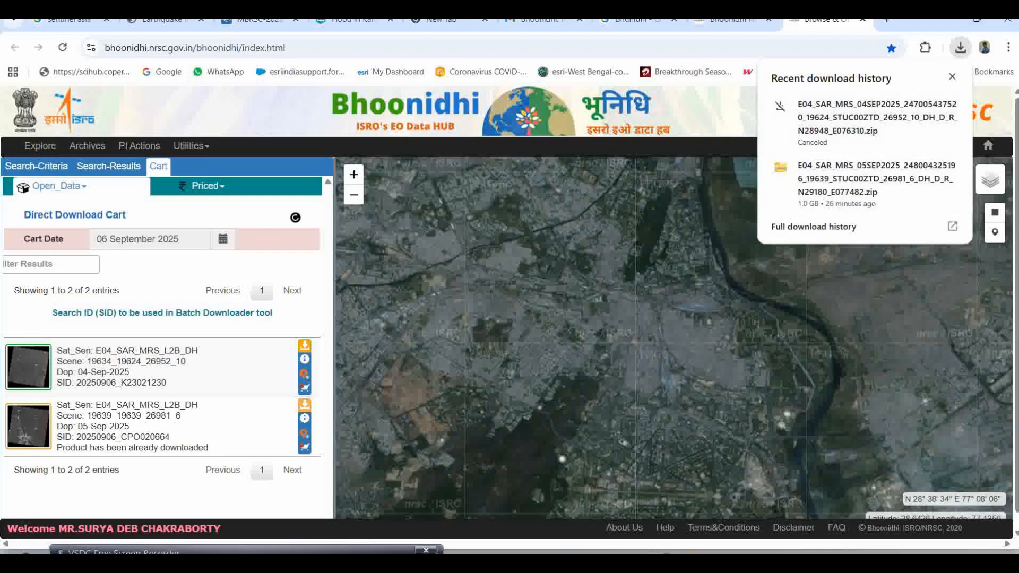
# Switch to File Explorer, open the EOS4 ISRO folder inside moon and widen the name column to read the full scene folder name.
pyautogui.click(918, 21)
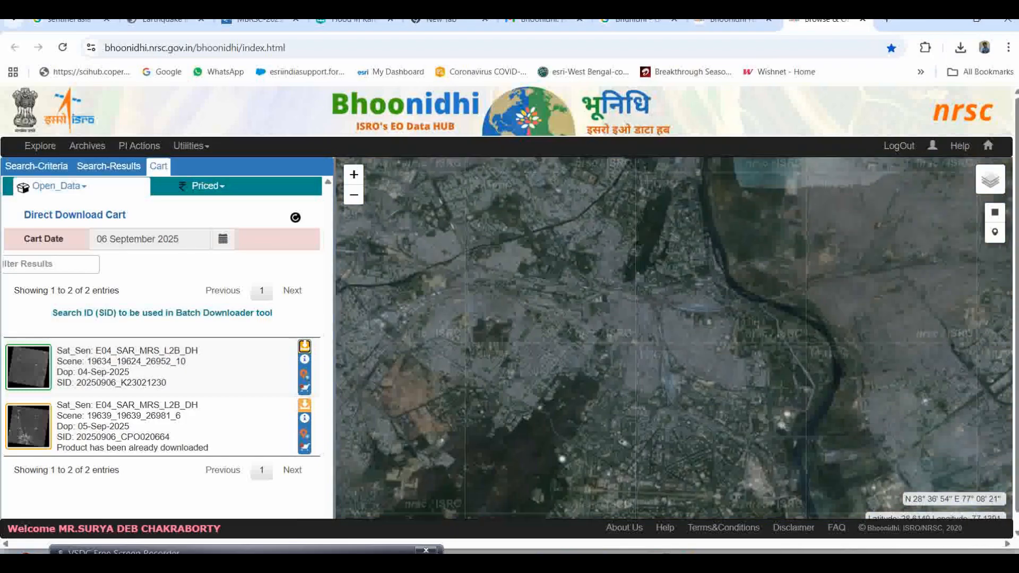
pyautogui.moveTo(27, 554)
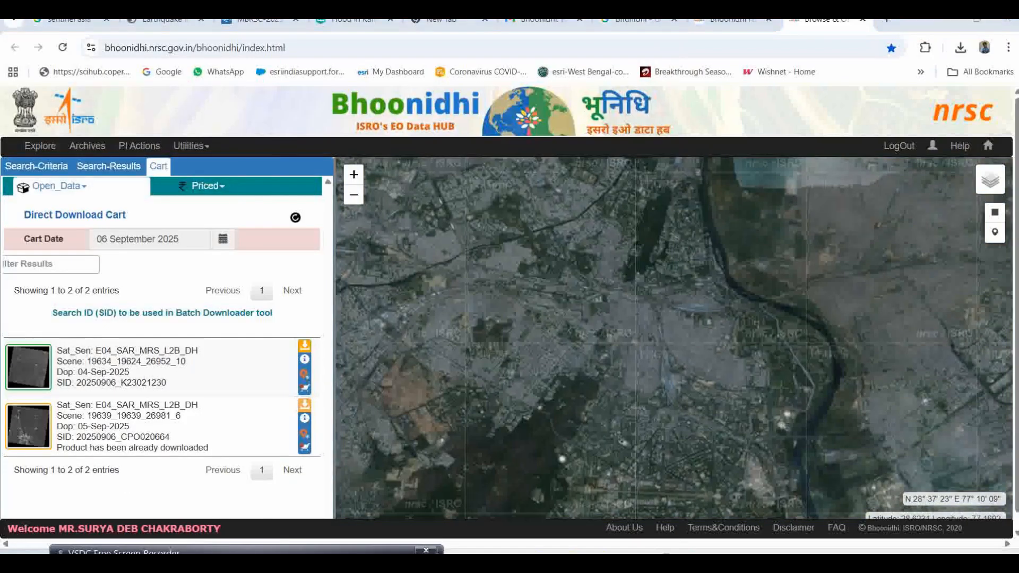
pyautogui.moveTo(544, 552)
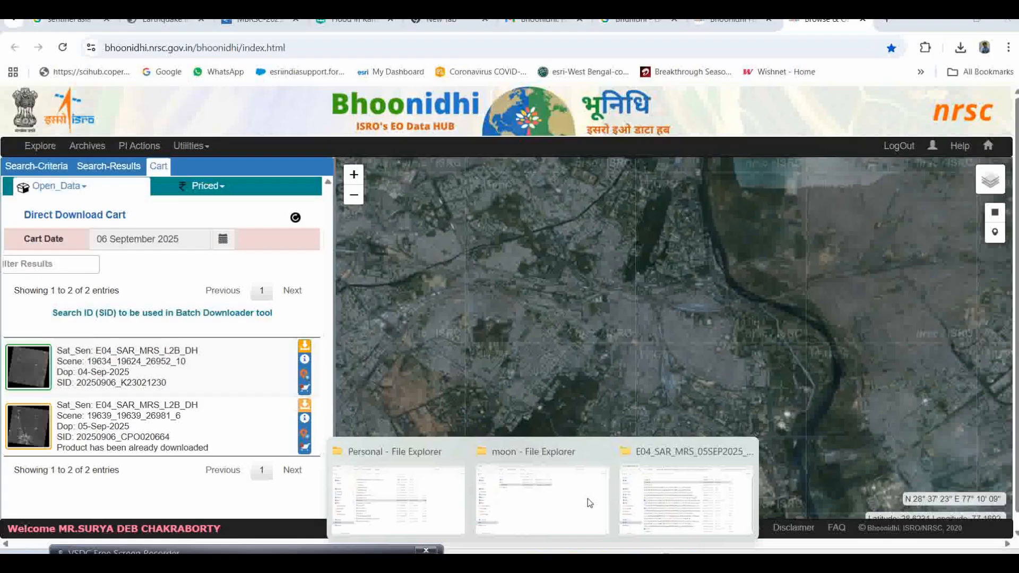
pyautogui.click(588, 498)
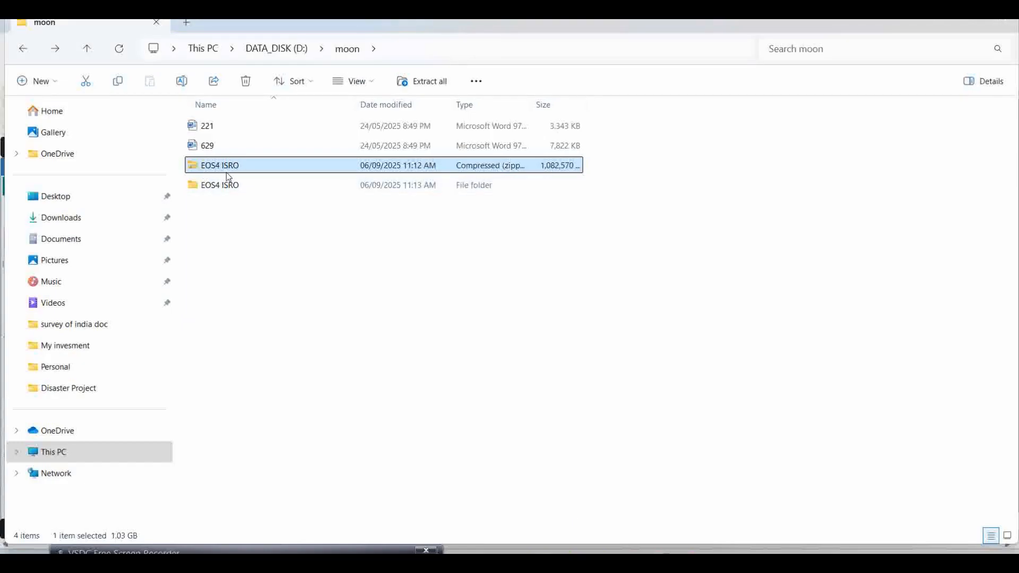
pyautogui.doubleClick(230, 187)
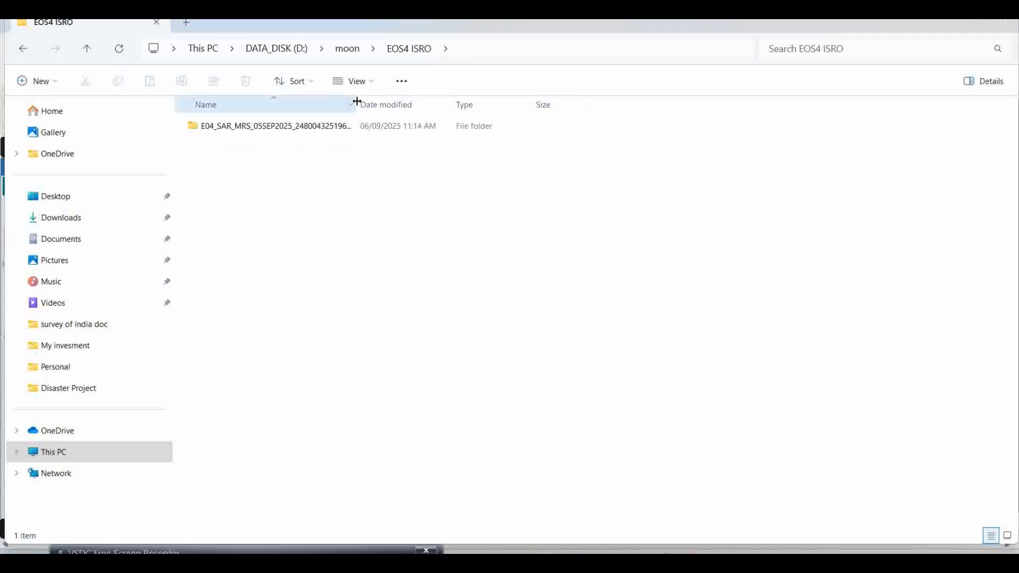
pyautogui.moveTo(356, 101); pyautogui.dragTo(640, 94)
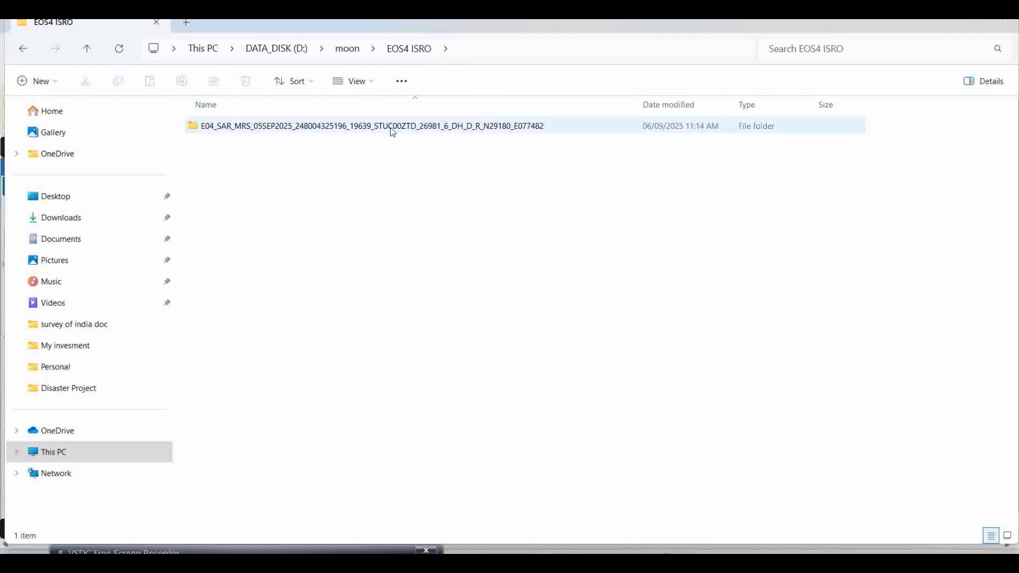
pyautogui.moveTo(387, 129)
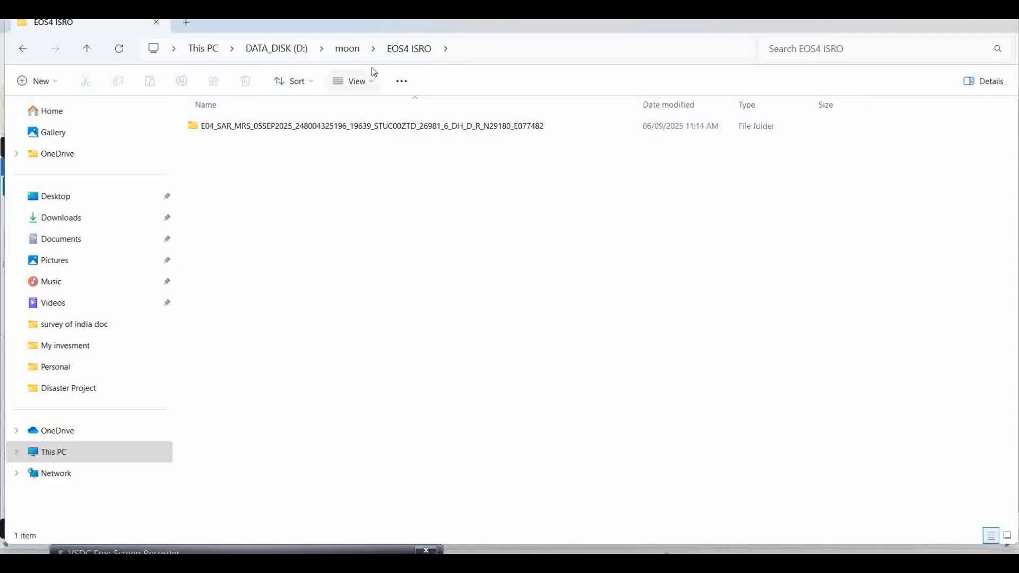
pyautogui.click(357, 49)
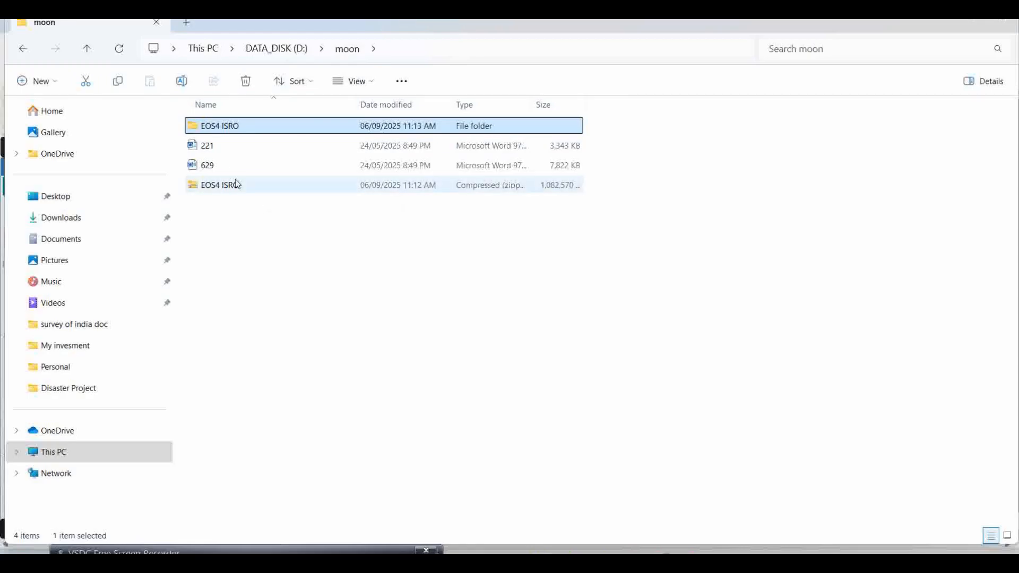
pyautogui.rightClick(220, 186)
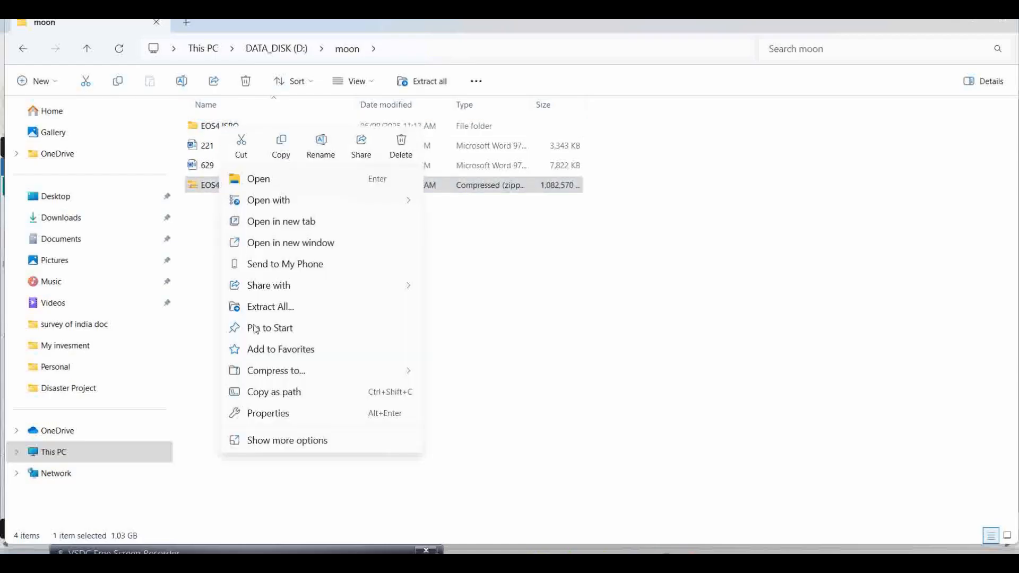
pyautogui.click(278, 442)
pyautogui.click(254, 454)
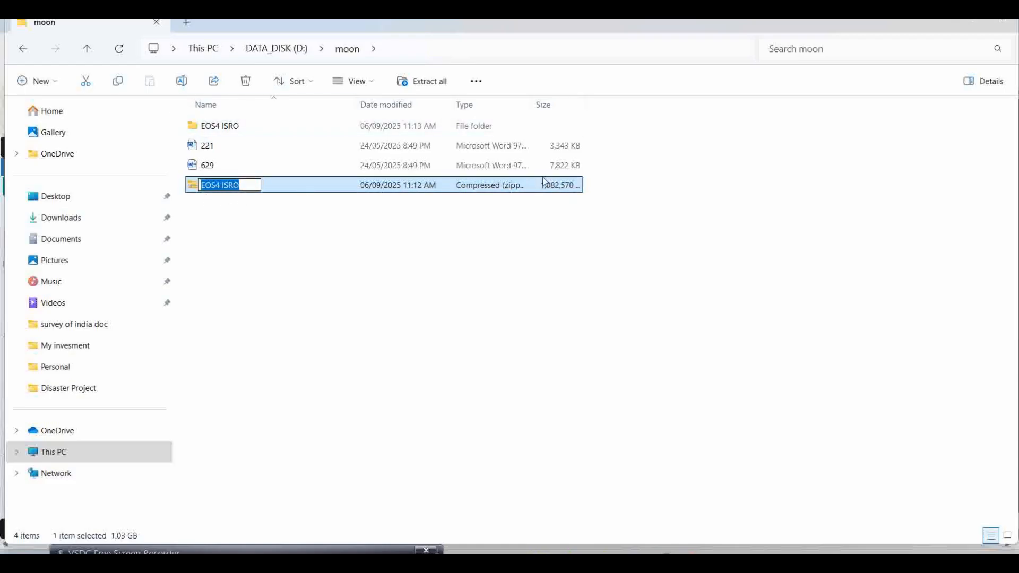
pyautogui.click(216, 205)
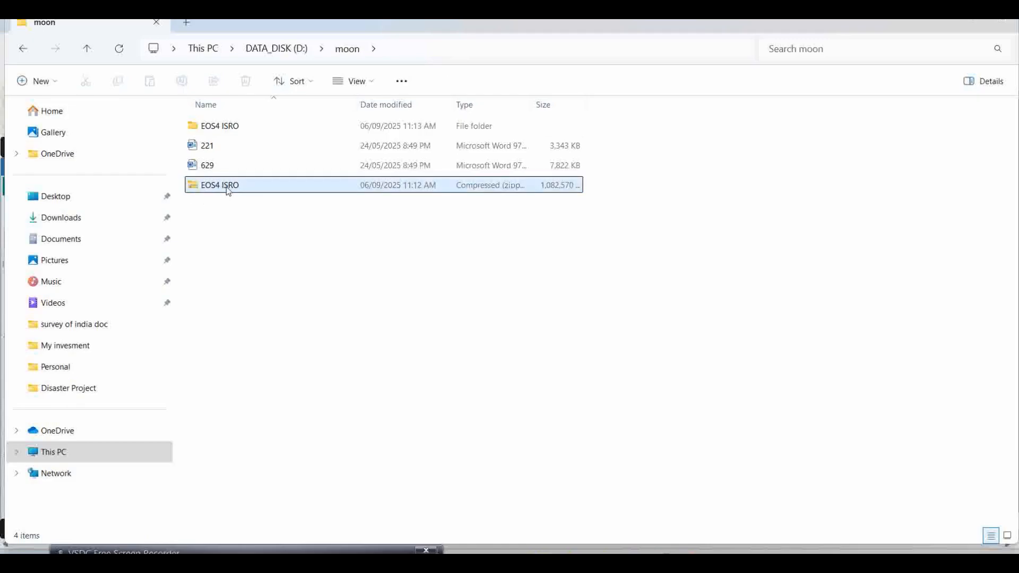
pyautogui.click(228, 190)
pyautogui.rightClick(228, 190)
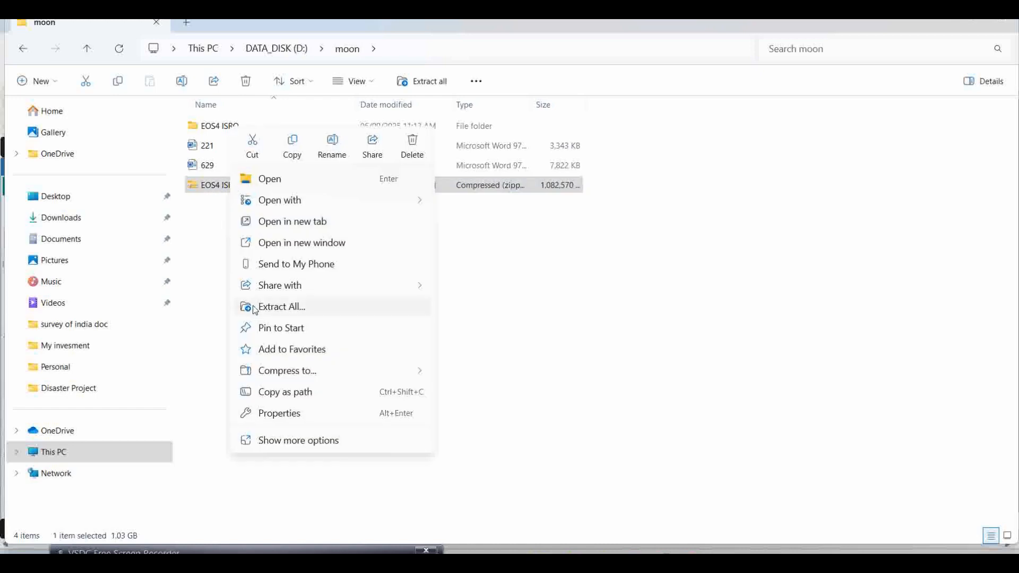
pyautogui.click(206, 243)
pyautogui.click(206, 243)
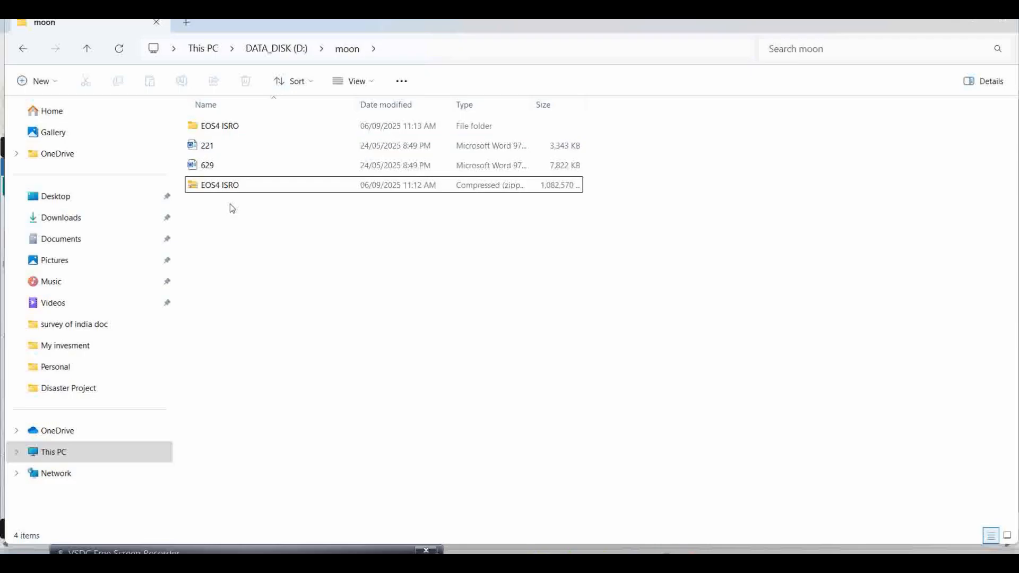
pyautogui.doubleClick(219, 132)
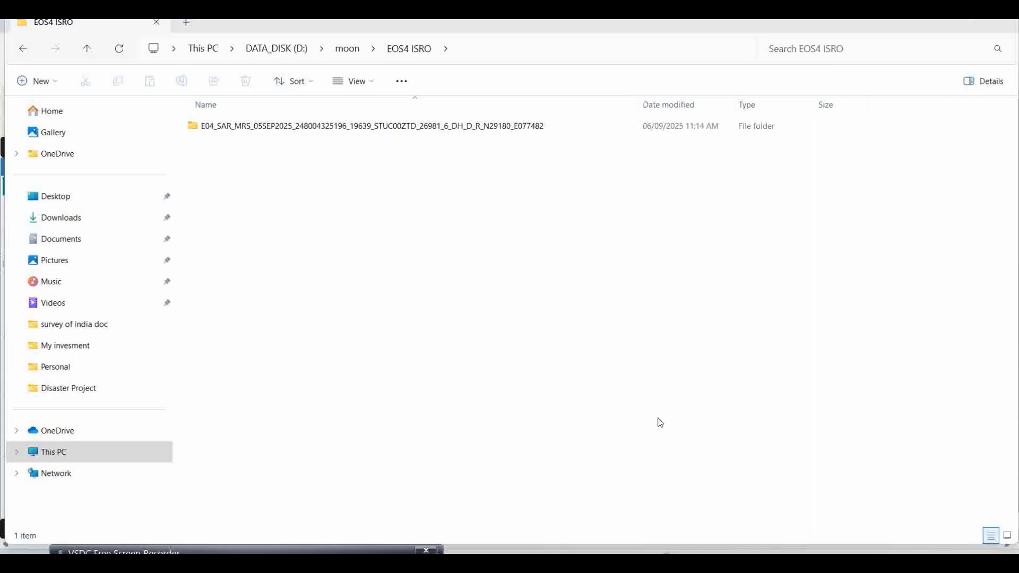
# Switch to ArcGIS Pro and, for adding data to Map1, browse the 05SEP2025 scene folder and its scene_HH subfolder.
pyautogui.click(690, 557)
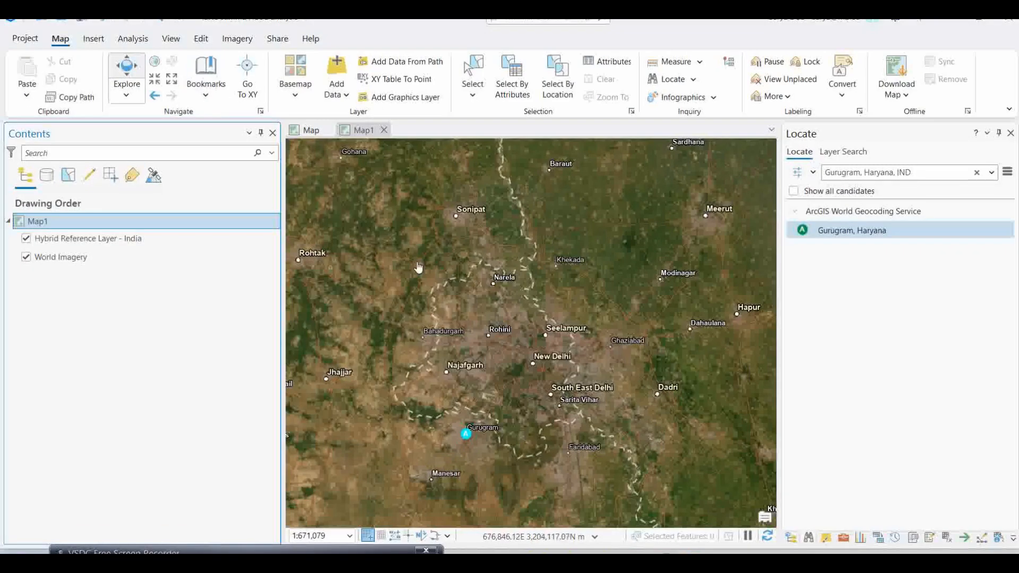
pyautogui.click(341, 96)
pyautogui.click(336, 114)
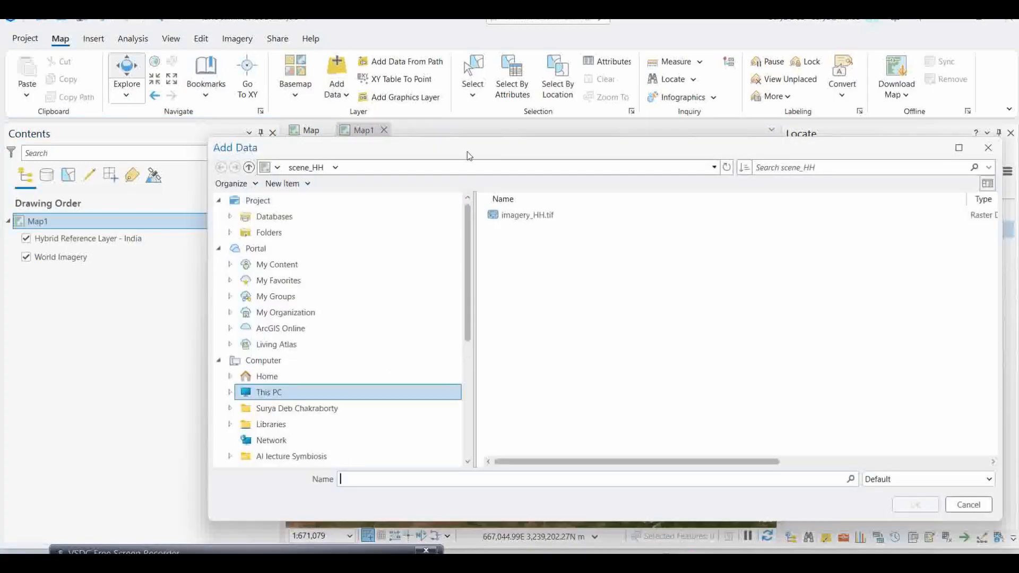
pyautogui.moveTo(549, 152); pyautogui.dragTo(519, 145)
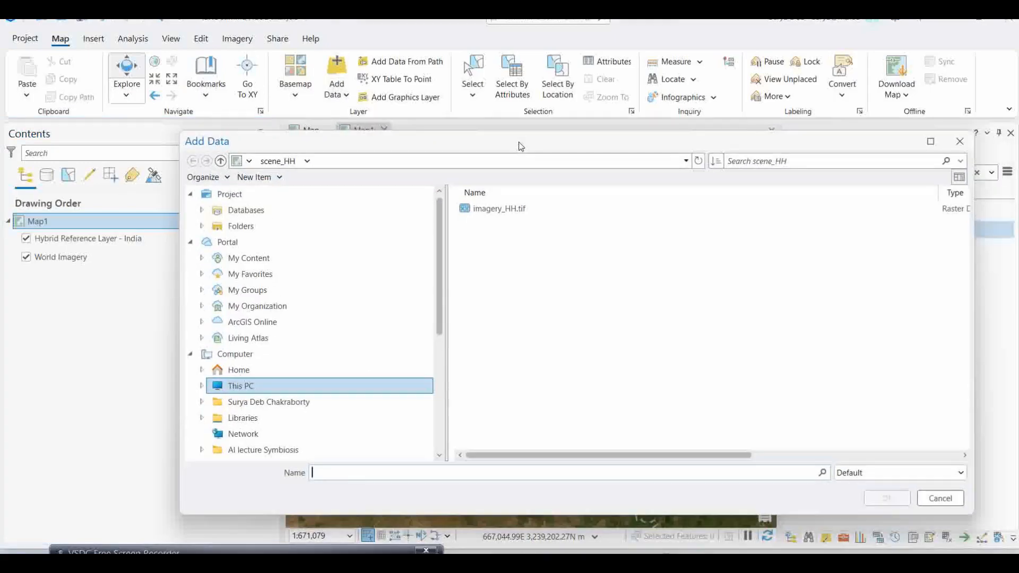
pyautogui.click(221, 161)
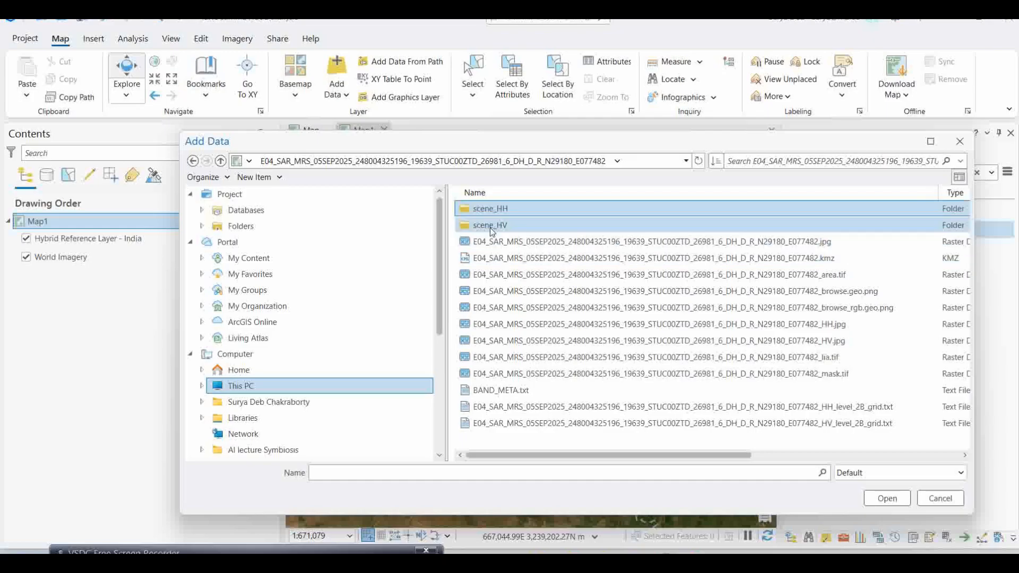
pyautogui.doubleClick(490, 210)
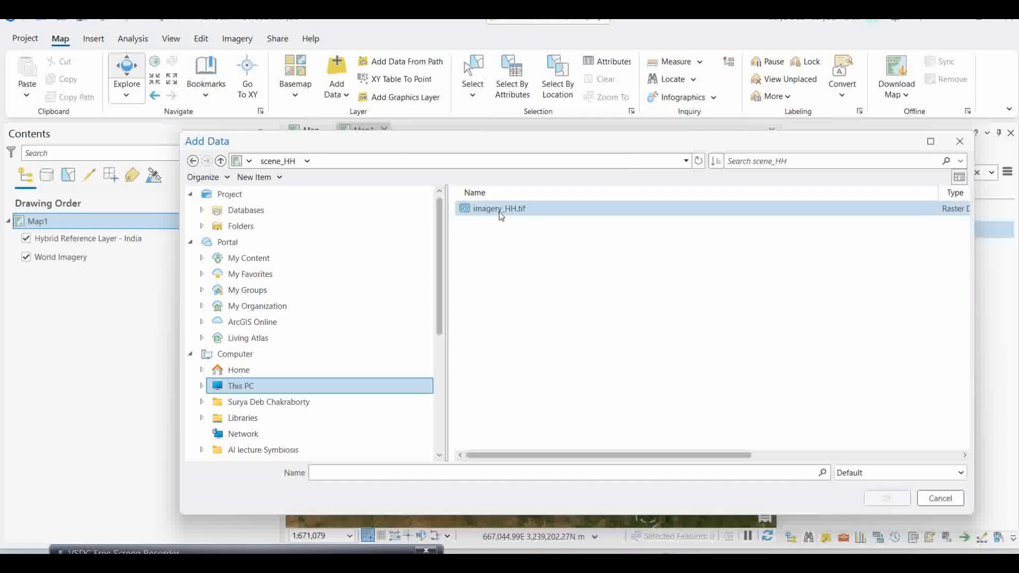
# Add imagery_HV.tif from the scene_HV folder to Map1 and calculate its statistics.
pyautogui.click(220, 161)
pyautogui.doubleClick(491, 224)
pyautogui.click(494, 208)
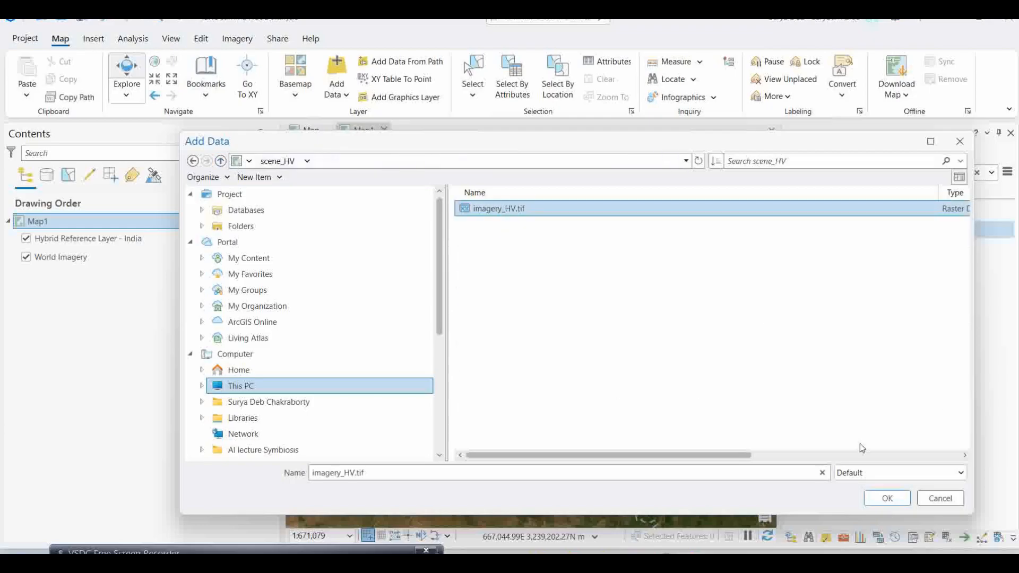
pyautogui.click(884, 500)
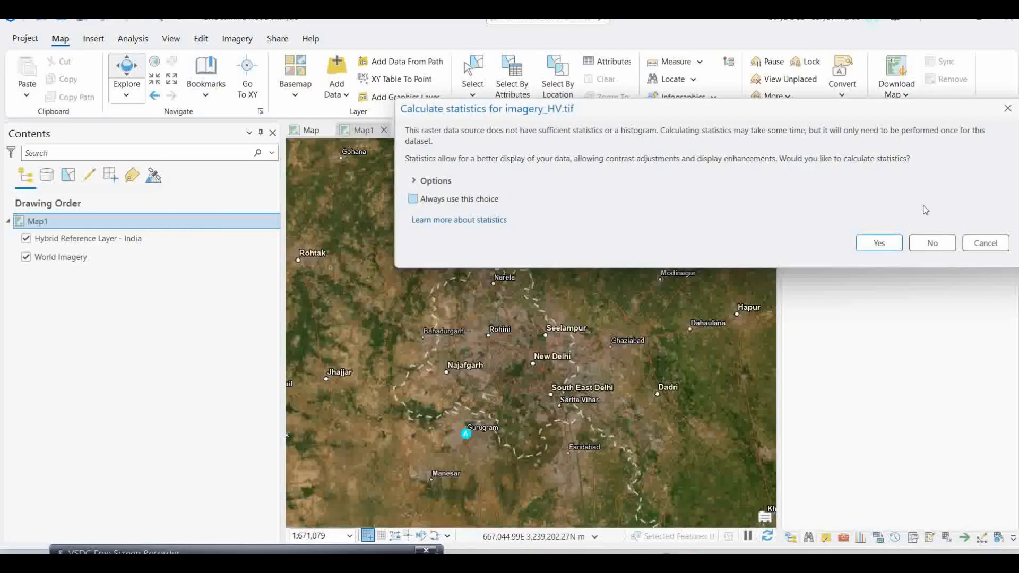
pyautogui.click(880, 243)
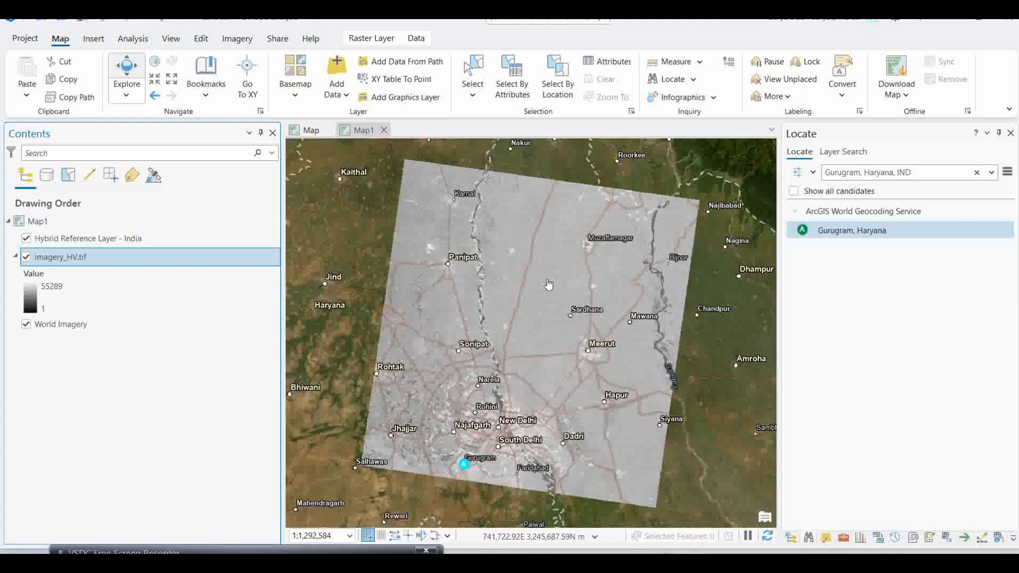
# Hide the Hybrid Reference Layer - India and add imagery_HH.tif from the scene_HH folder to Map1.
pyautogui.click(26, 239)
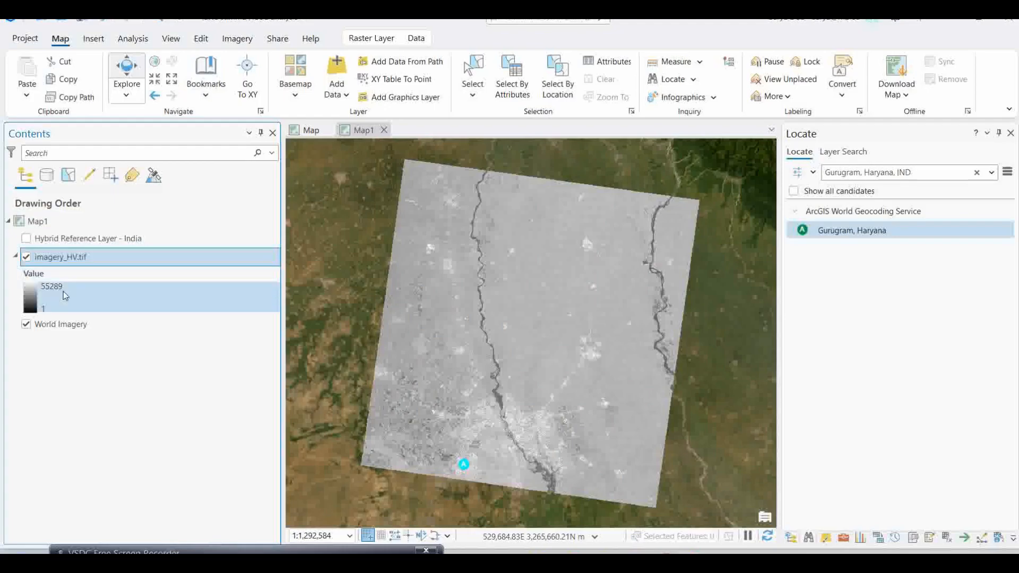
pyautogui.click(341, 100)
pyautogui.click(343, 118)
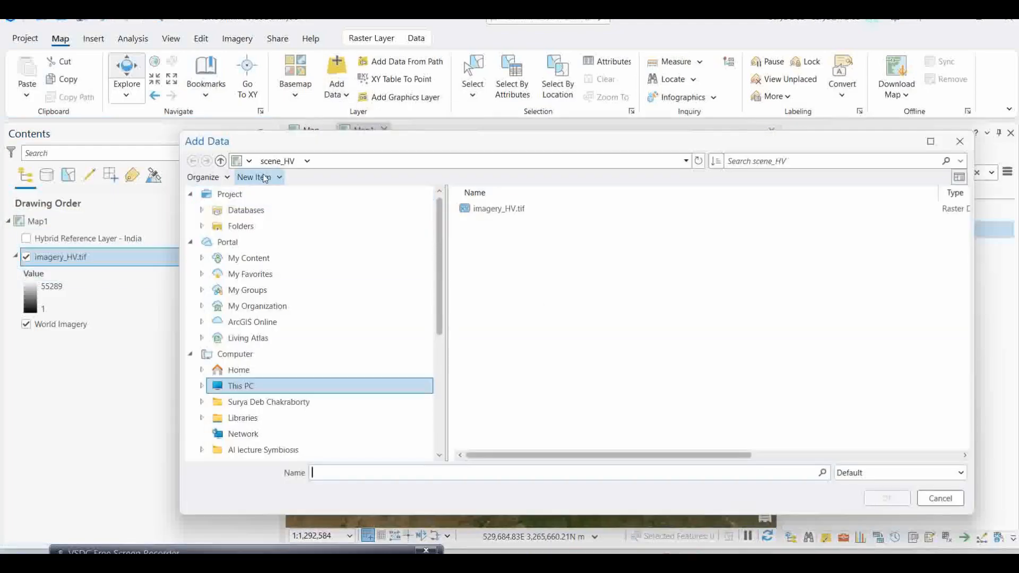
pyautogui.click(220, 161)
pyautogui.doubleClick(504, 211)
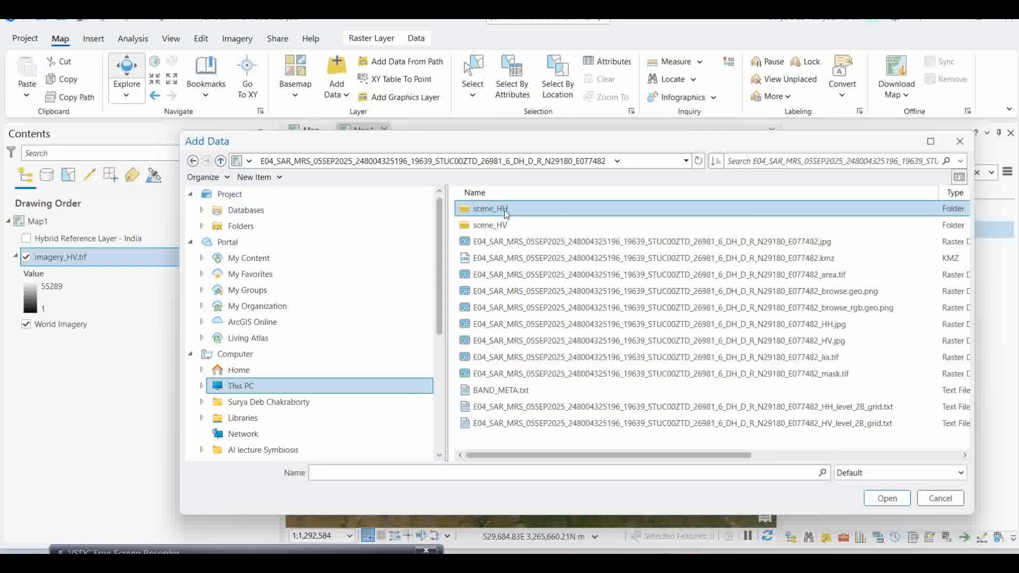
pyautogui.click(512, 212)
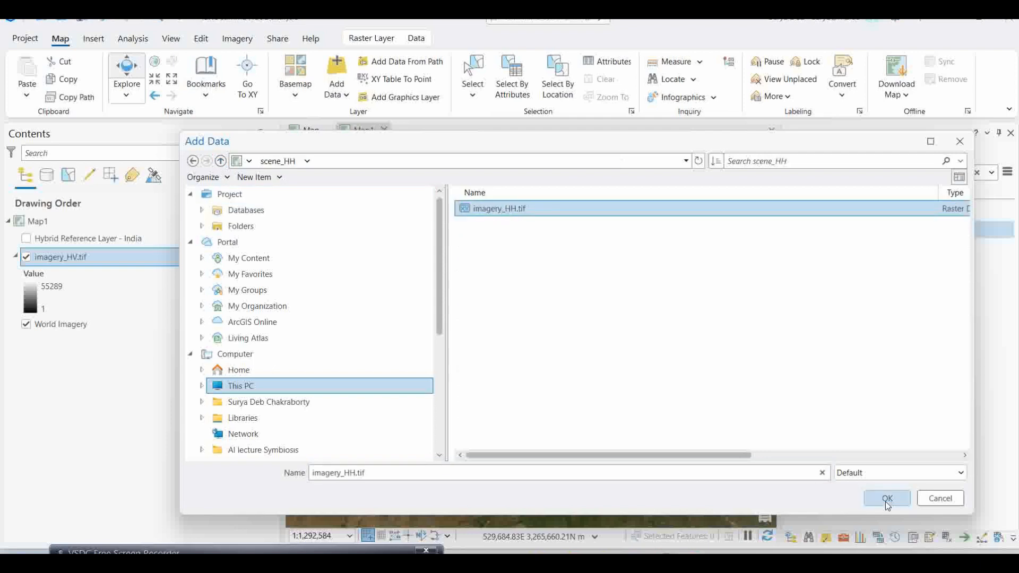
pyautogui.click(885, 500)
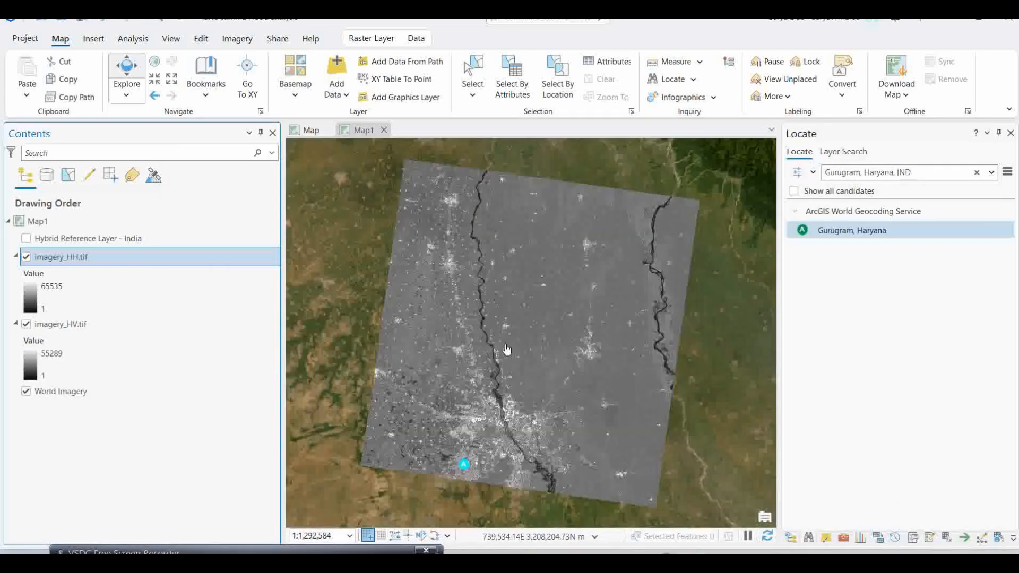
# Compare the HH and HV images along the river through Delhi by repeatedly hiding and showing imagery_HH.tif.
pyautogui.scroll(3, 515, 440)
pyautogui.moveTo(517, 441); pyautogui.dragTo(511, 394)
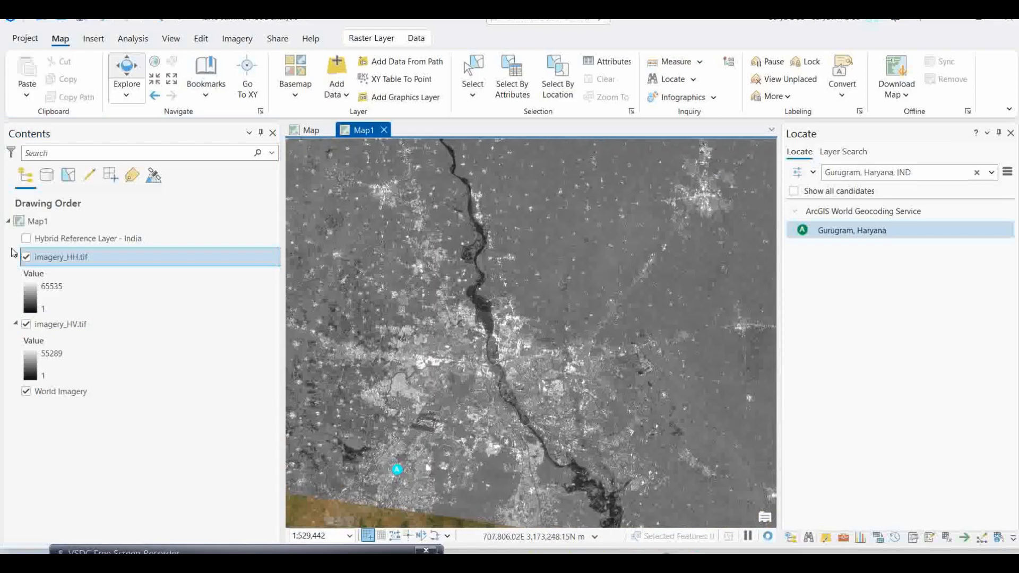
pyautogui.click(26, 257)
pyautogui.click(25, 257)
pyautogui.click(25, 257)
pyautogui.click(26, 257)
pyautogui.click(26, 258)
pyautogui.click(25, 257)
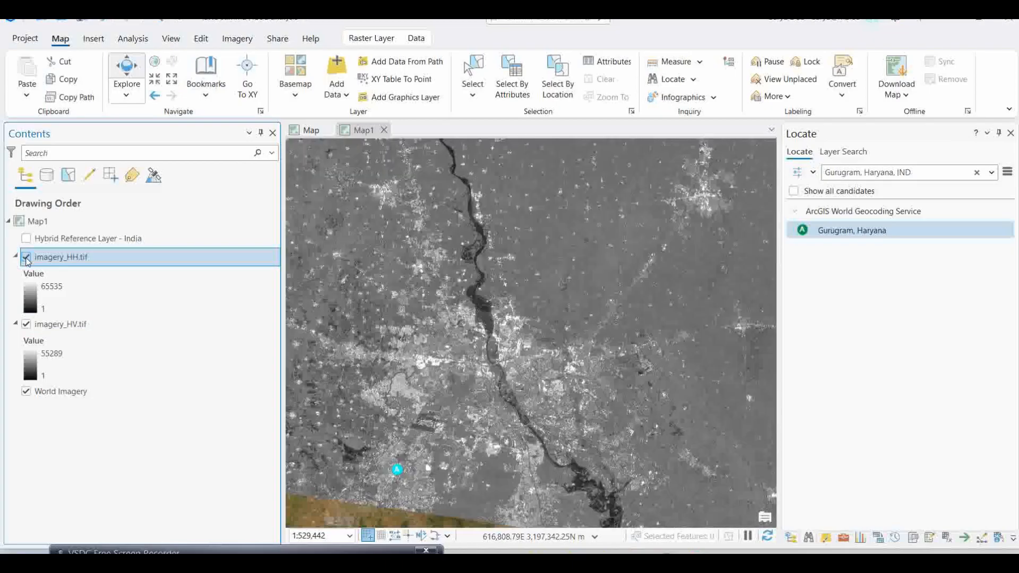
pyautogui.scroll(2, 508, 391)
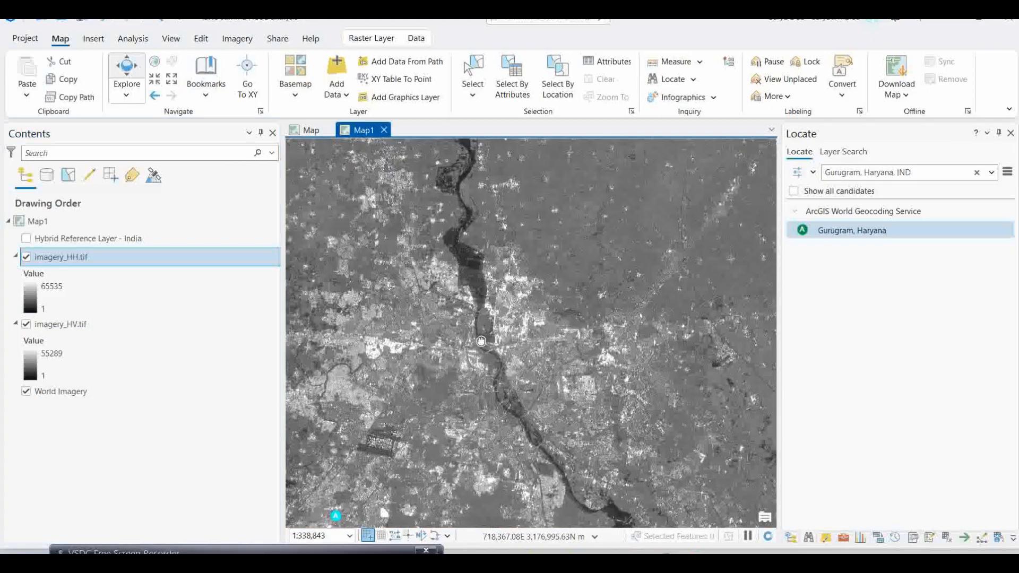
pyautogui.click(25, 258)
pyautogui.click(26, 258)
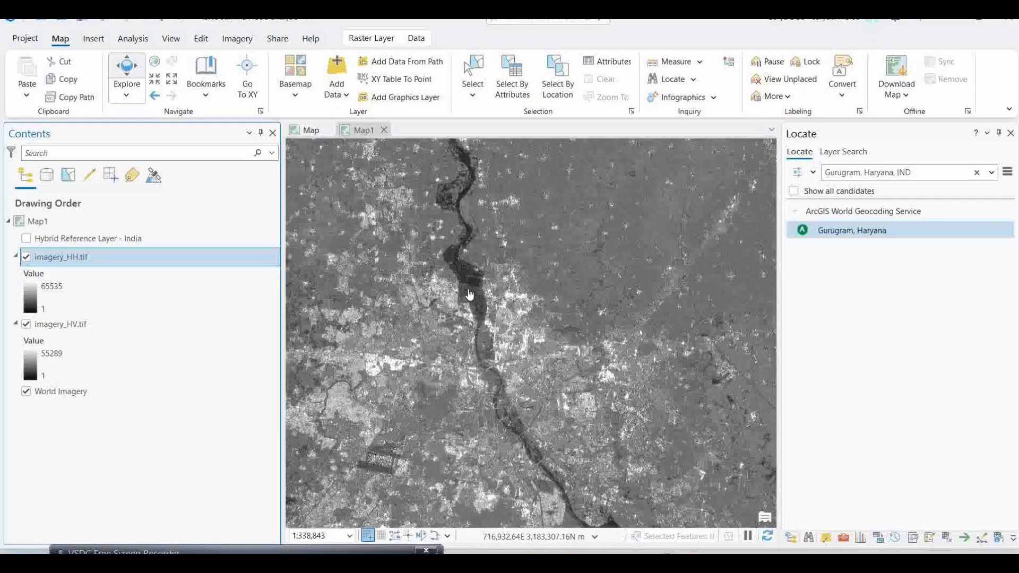
# Examine the pixel-level detail of imagery_HH.tif over the dark river section north of central Delhi.
pyautogui.scroll(10, 473, 319)
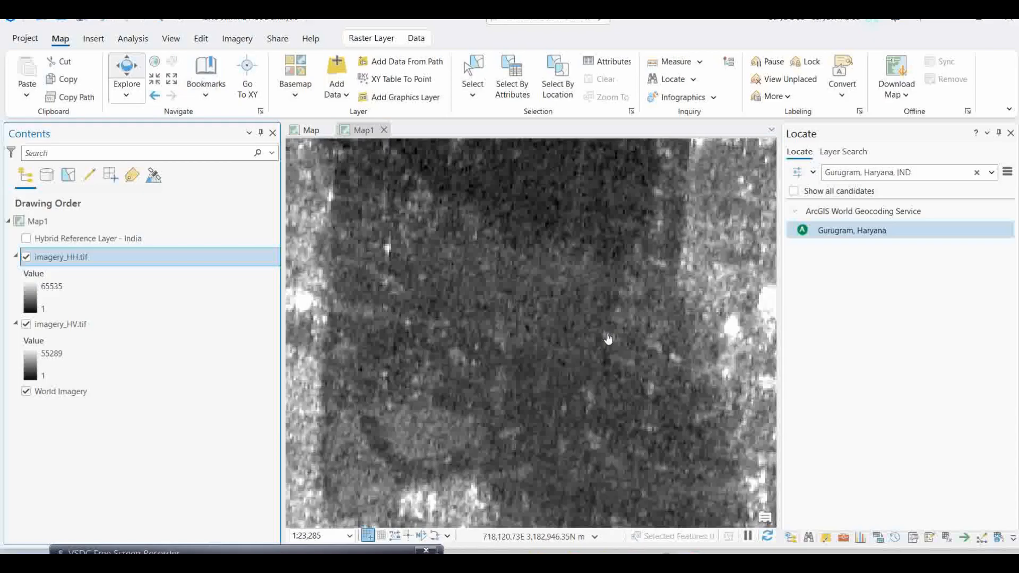
pyautogui.scroll(3, 608, 339)
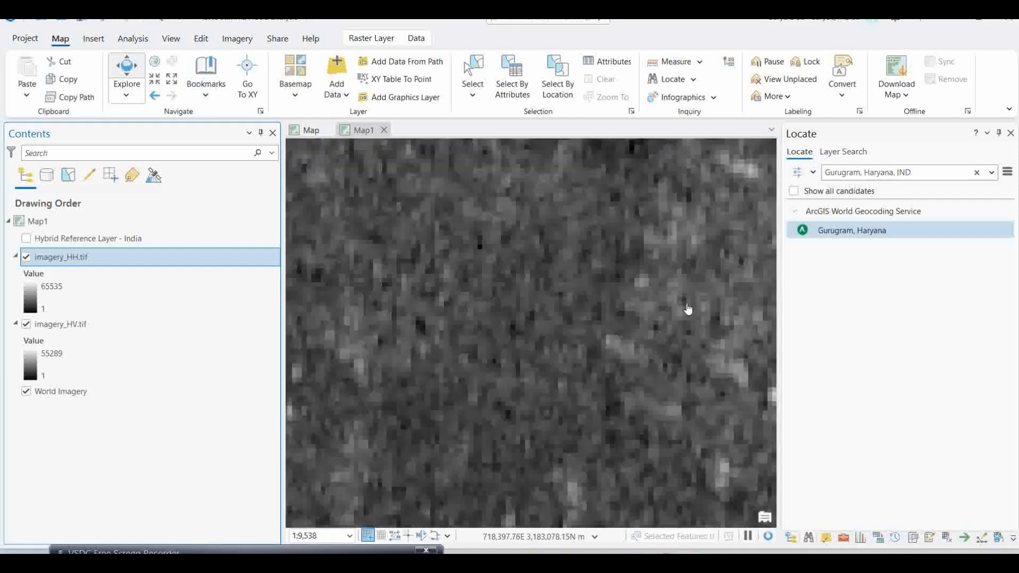
pyautogui.scroll(1, 611, 310)
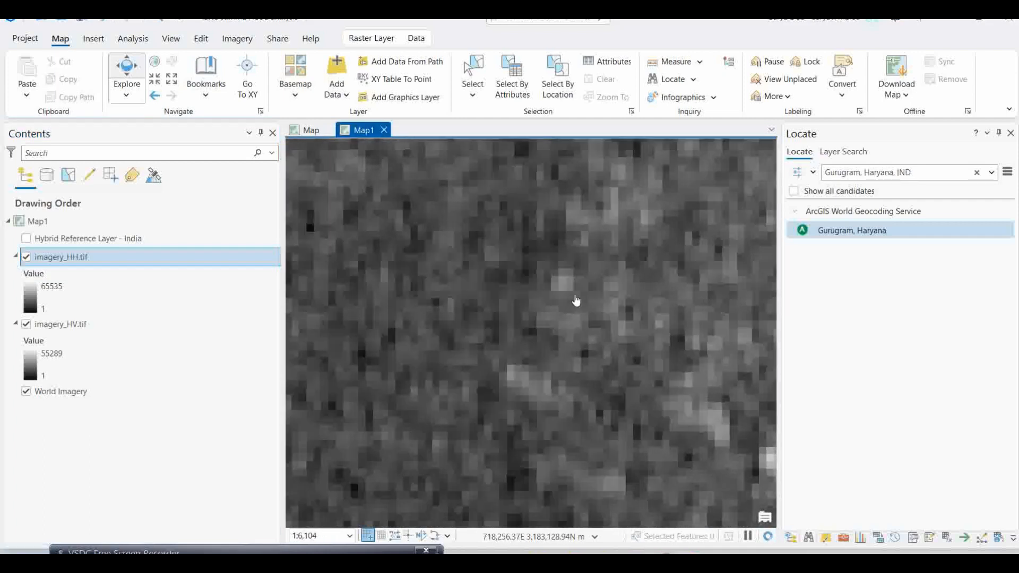
pyautogui.scroll(1, 576, 301)
pyautogui.scroll(-4, 576, 300)
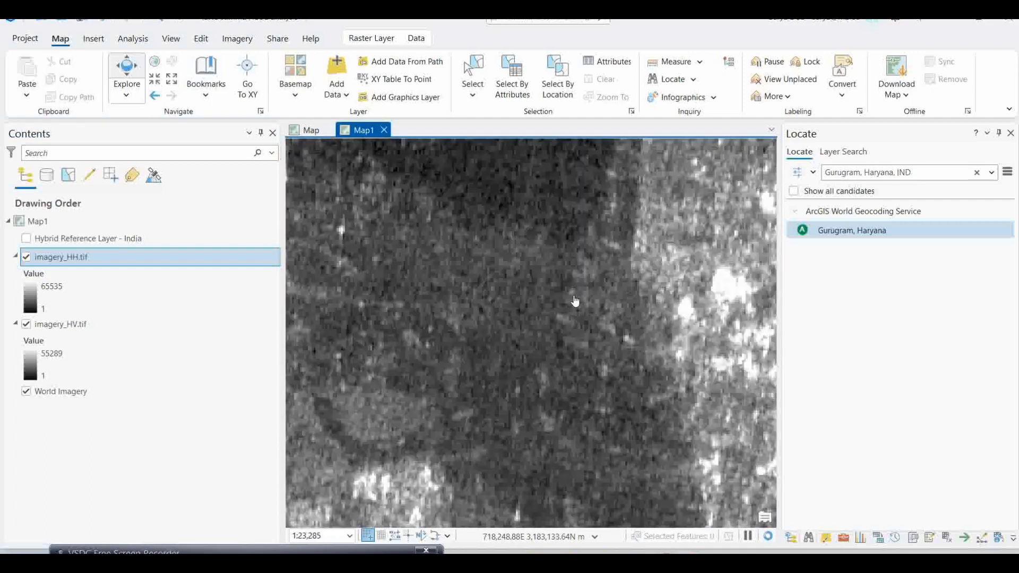
# Hide imagery_HV.tif with the map centred on the dark river stretch southeast of Delhi, near Faridabad.
pyautogui.scroll(-2, 572, 300)
pyautogui.scroll(-2, 519, 324)
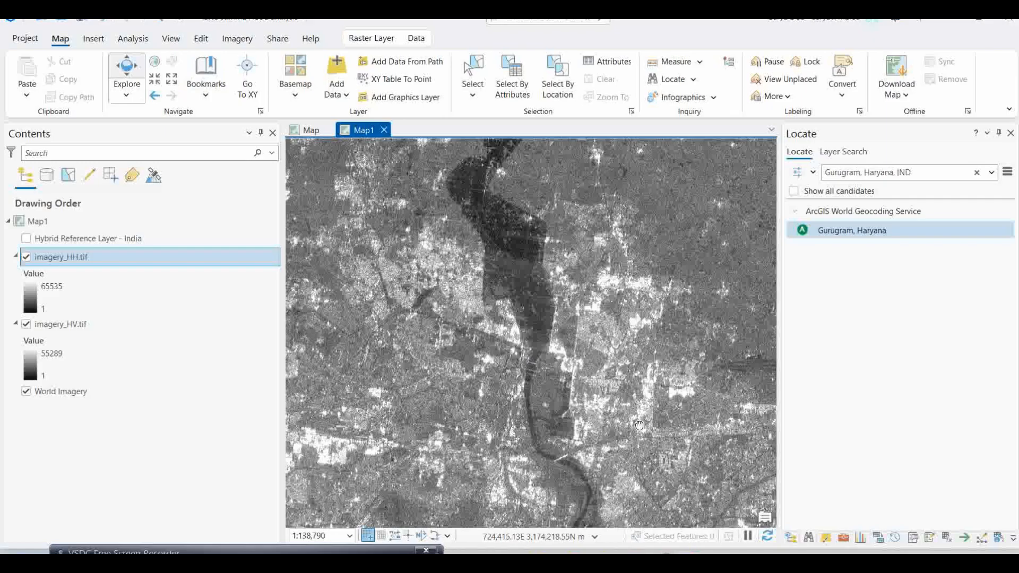
pyautogui.scroll(-3, 632, 439)
pyautogui.moveTo(591, 413); pyautogui.dragTo(499, 242)
pyautogui.scroll(4, 632, 440)
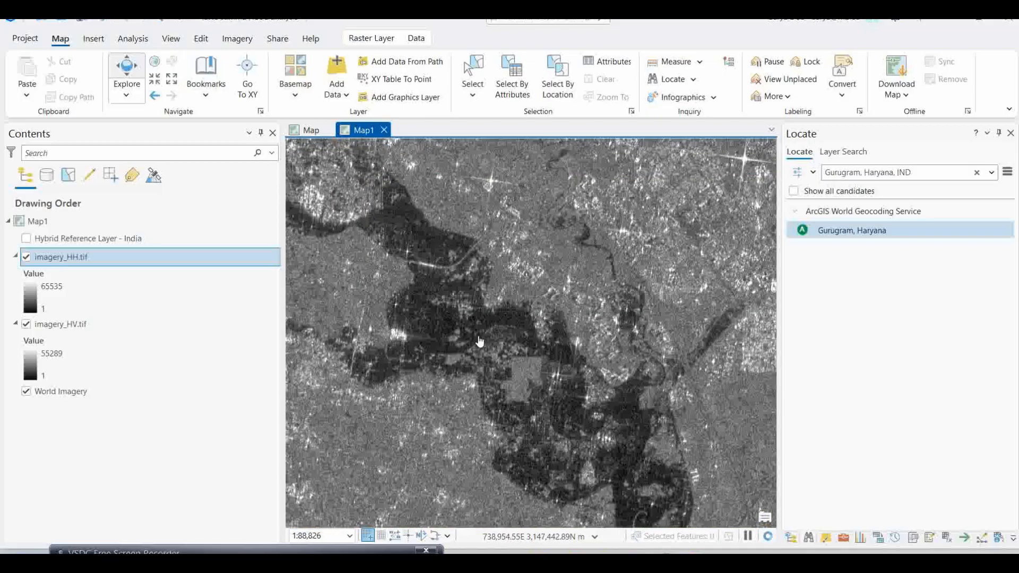
pyautogui.scroll(-1, 595, 394)
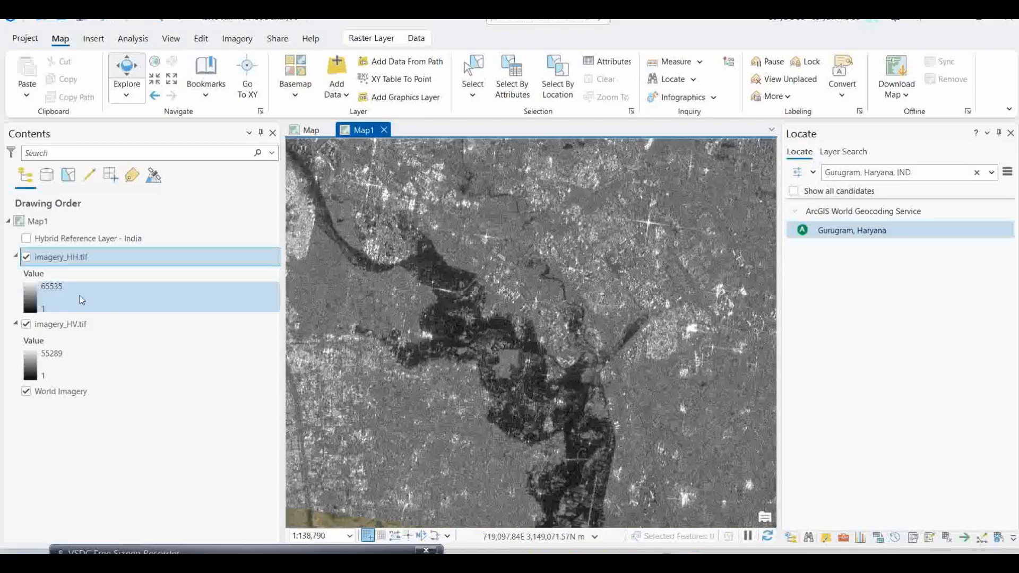
pyautogui.click(26, 324)
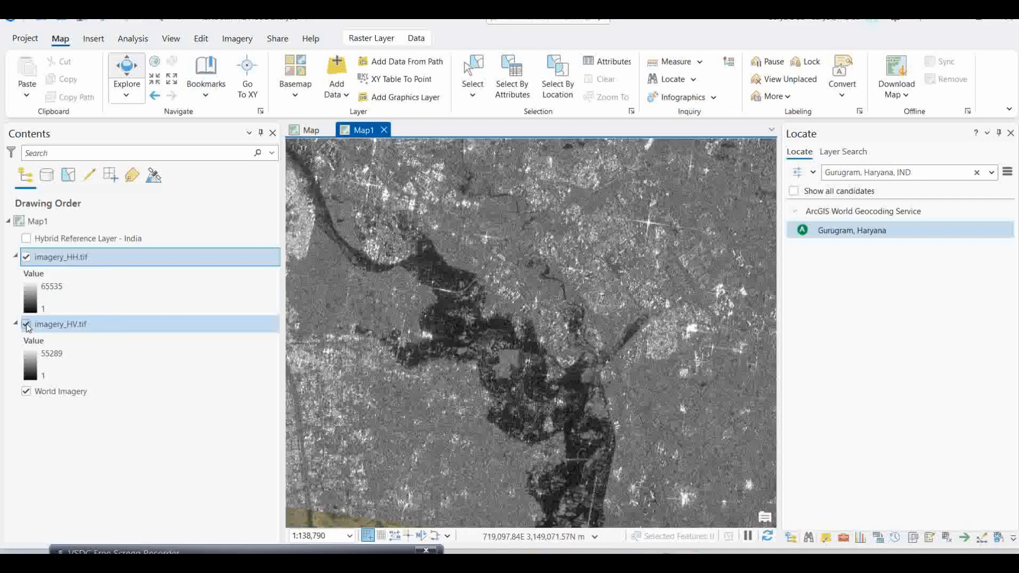
# Compare imagery_HH.tif with the World Imagery basemap along the river near Faridabad by repeatedly hiding and showing the HH layer.
pyautogui.click(27, 258)
pyautogui.click(27, 258)
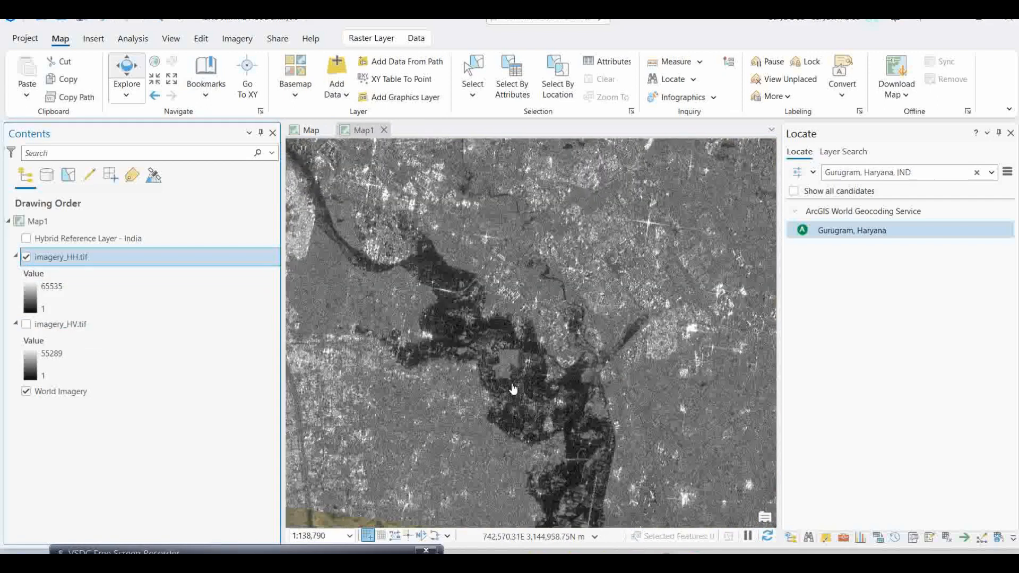
pyautogui.click(26, 258)
pyautogui.click(26, 258)
pyautogui.click(26, 258)
pyautogui.click(26, 257)
pyautogui.click(25, 259)
# Identify places around the dark river area by temporarily showing the Hybrid Reference Layer - India, with imagery_HH.tif hidden and shown again.
pyautogui.click(26, 239)
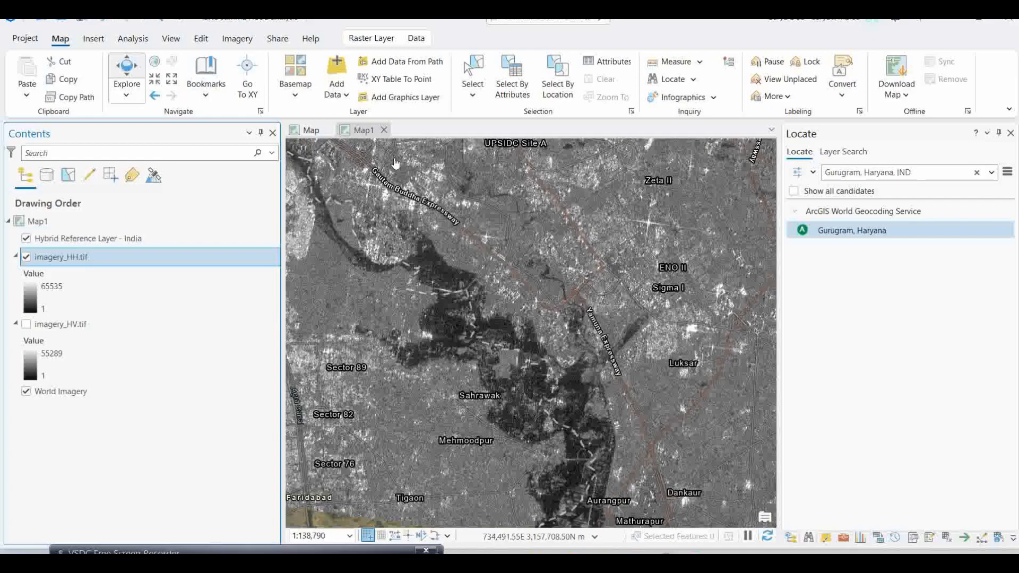
pyautogui.click(26, 257)
pyautogui.click(26, 257)
pyautogui.click(26, 238)
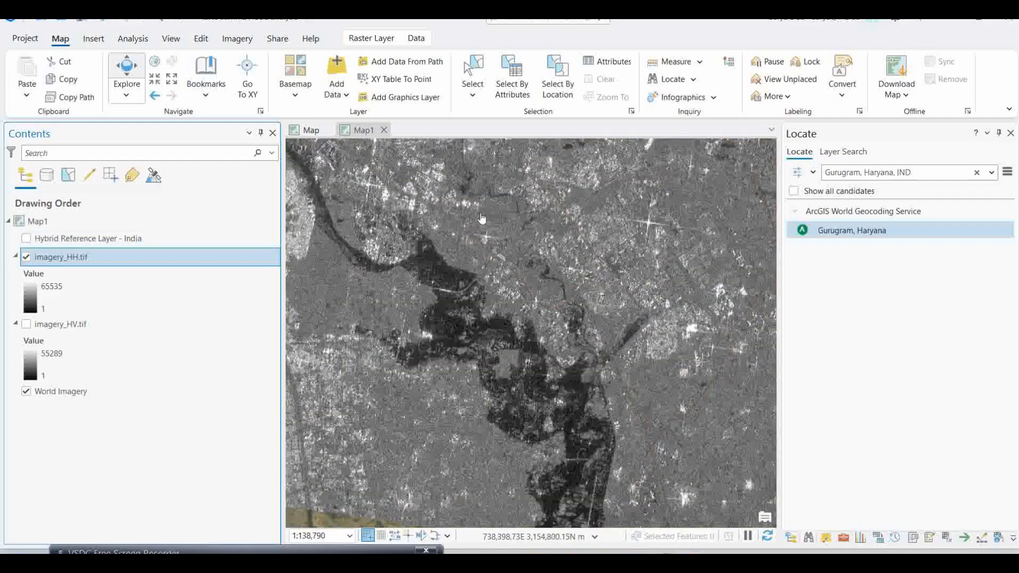